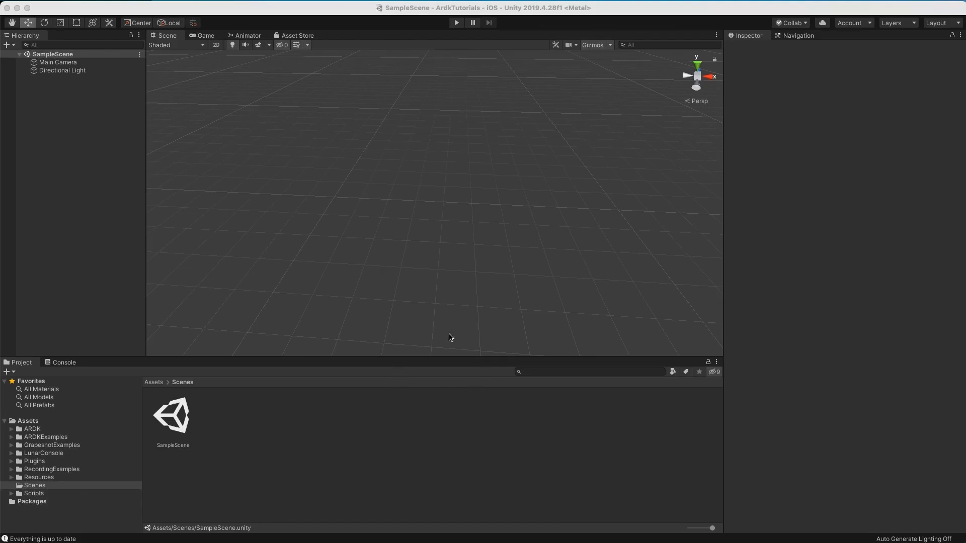
Create a folder named Placement inside the project's Scenes folder.
right_click(259, 419)
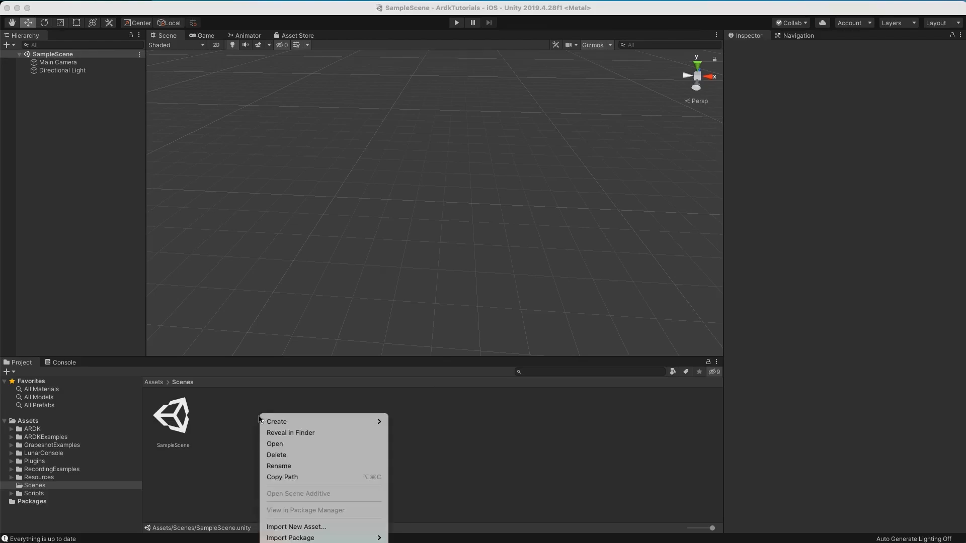
mouse_move(285, 427)
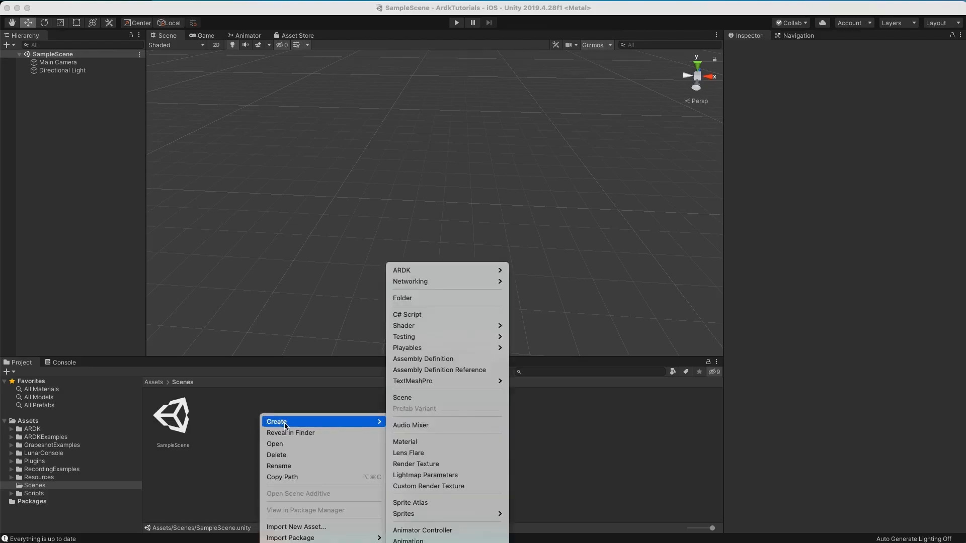
click(440, 299)
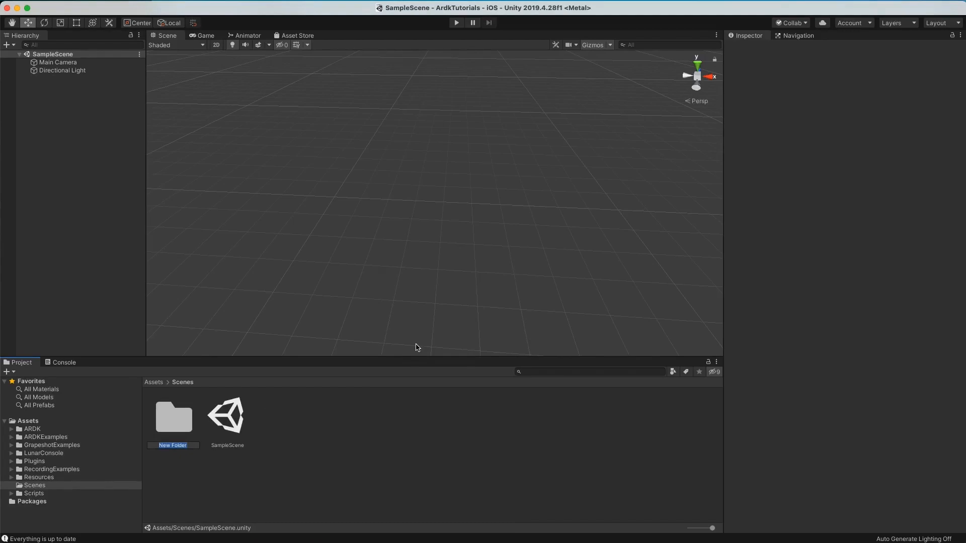
text(Placement)
key(Return)
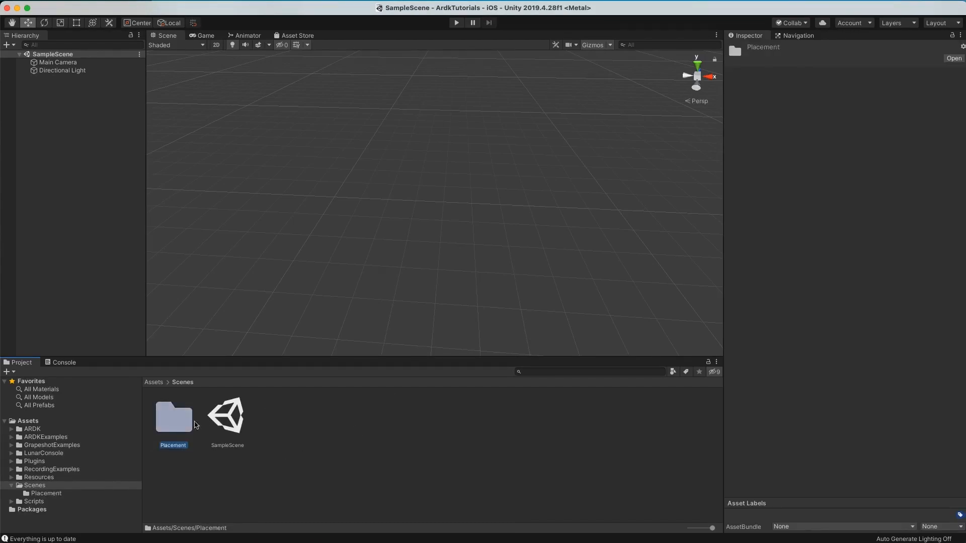
Create a scene named Placement inside the Placement folder and open it.
double_click(176, 419)
right_click(176, 419)
mouse_move(265, 425)
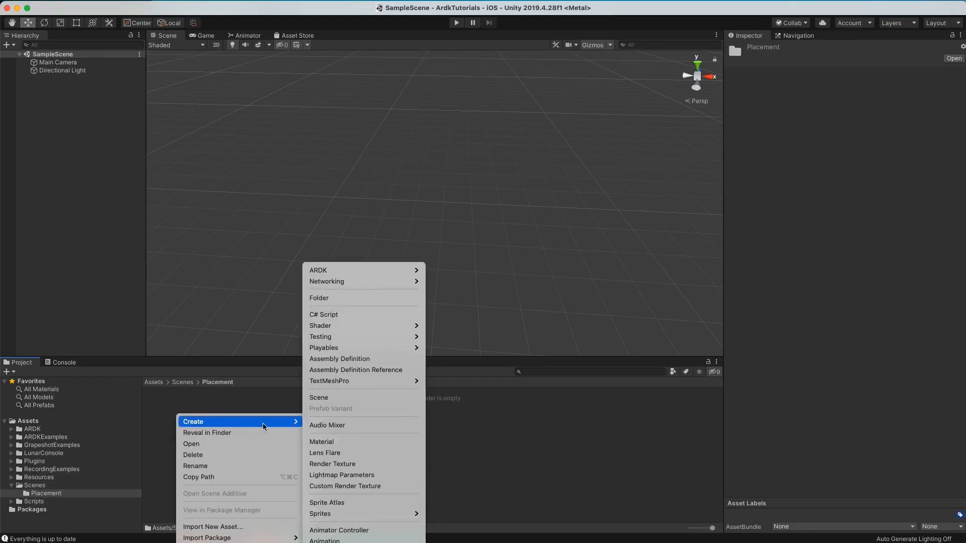
click(337, 398)
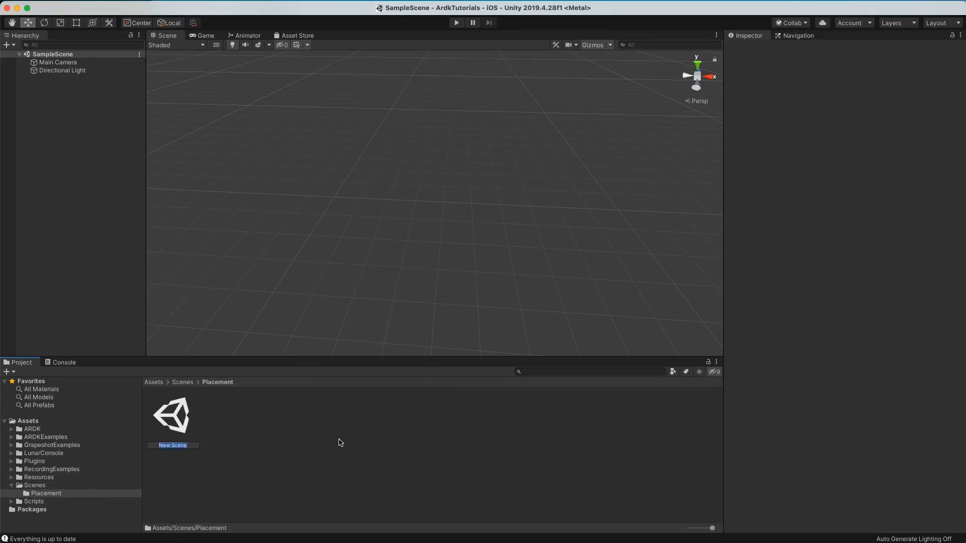
text(Placement)
key(Return)
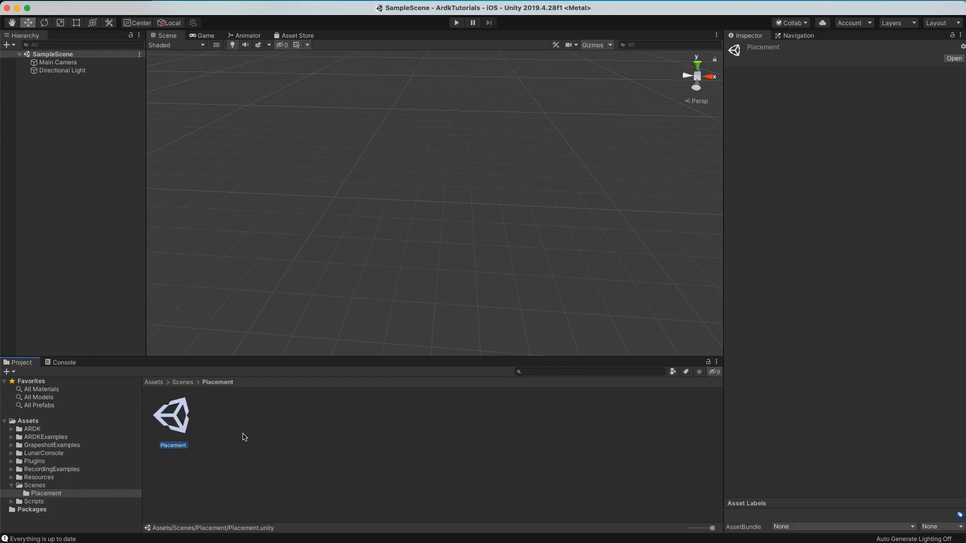
double_click(181, 421)
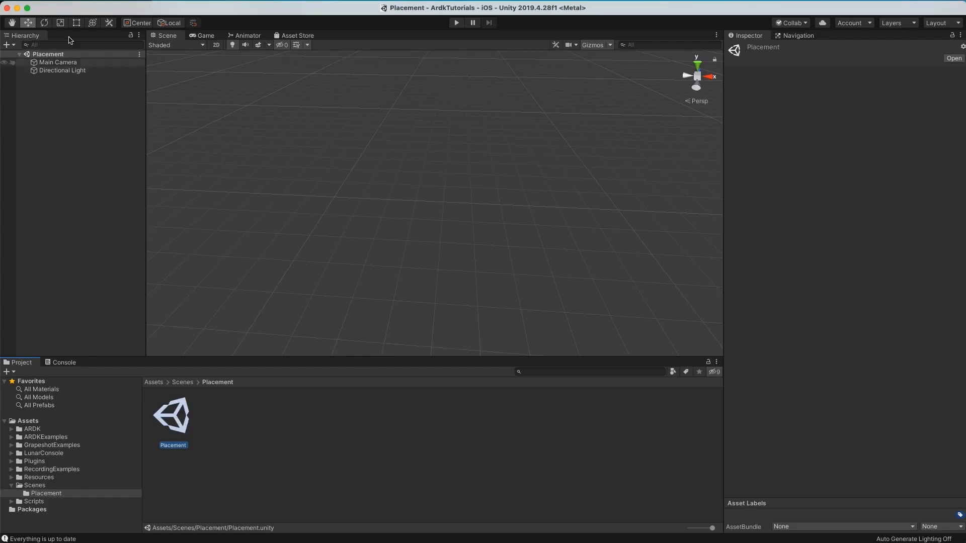
Set the Main Camera's Clear Flags to Solid Color and its background colour to black (000000).
click(64, 66)
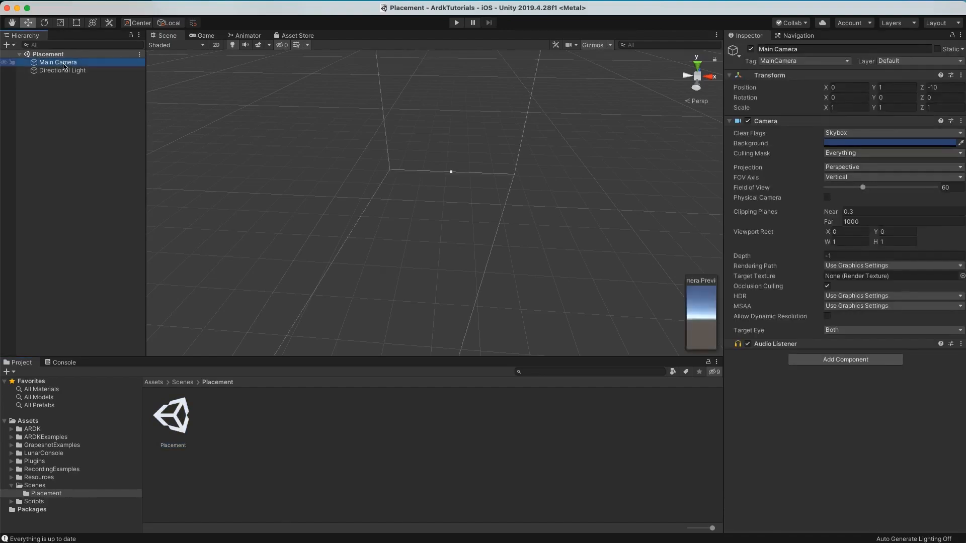
click(960, 134)
click(908, 146)
click(908, 144)
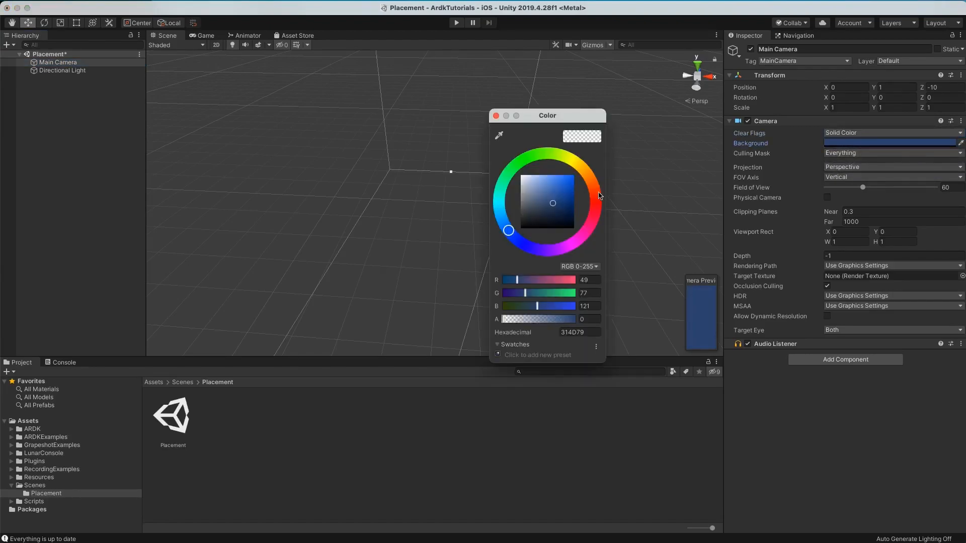
click(524, 231)
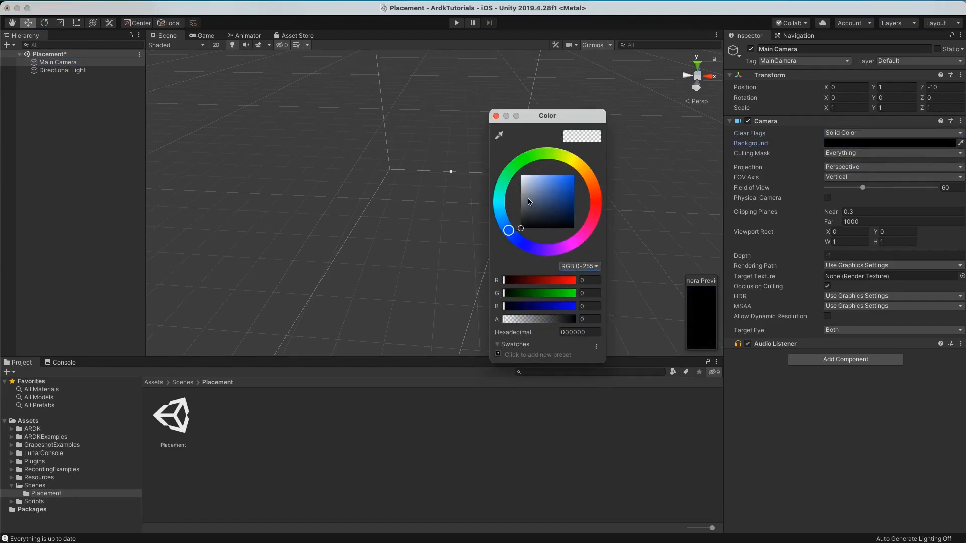
click(495, 116)
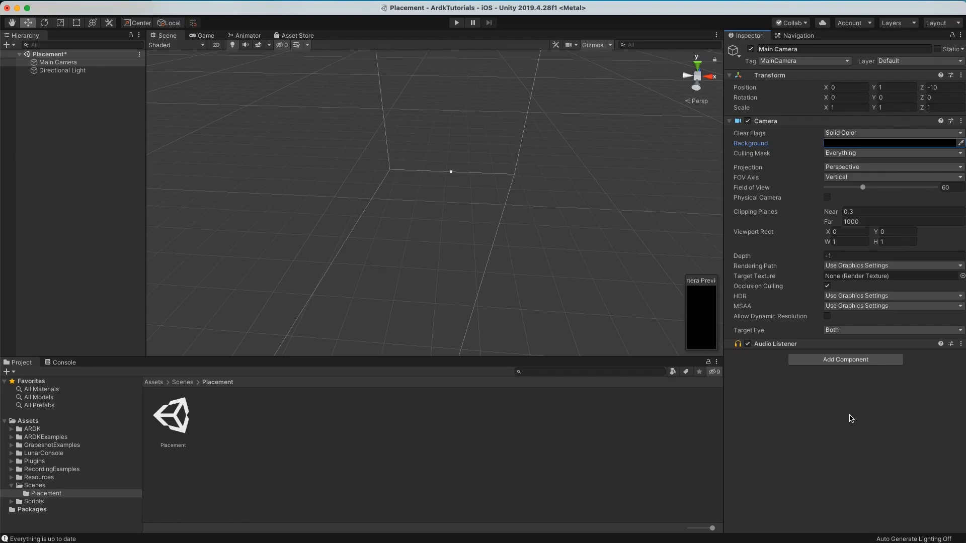
Add the AR Rendering Manager component to the Main Camera.
click(849, 361)
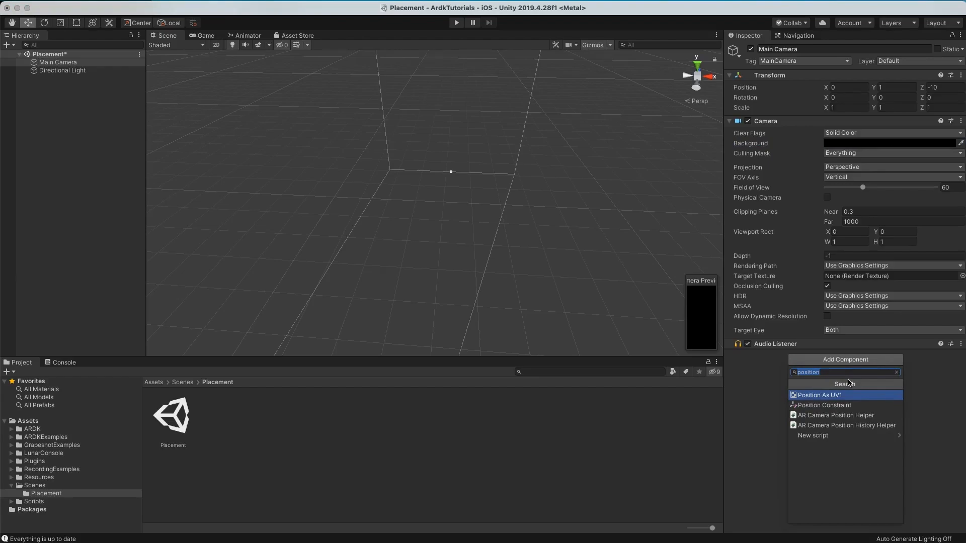
text(renerder)
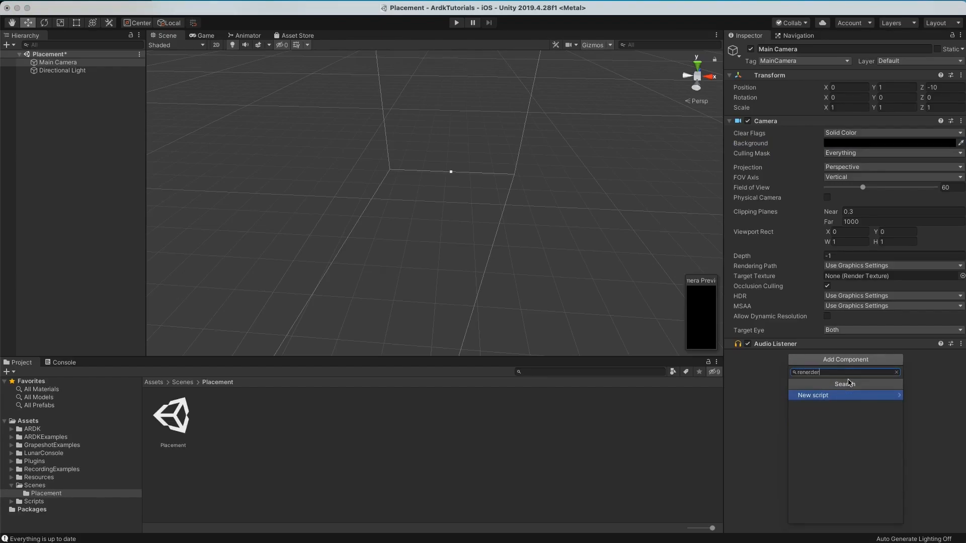
key(BackSpace)
key(BackSpace)
key(BackSpace)
key(BackSpace)
text(de)
text(r)
click(874, 426)
Add the AR Camera Position Helper component to the Main Camera.
click(865, 371)
text(camera)
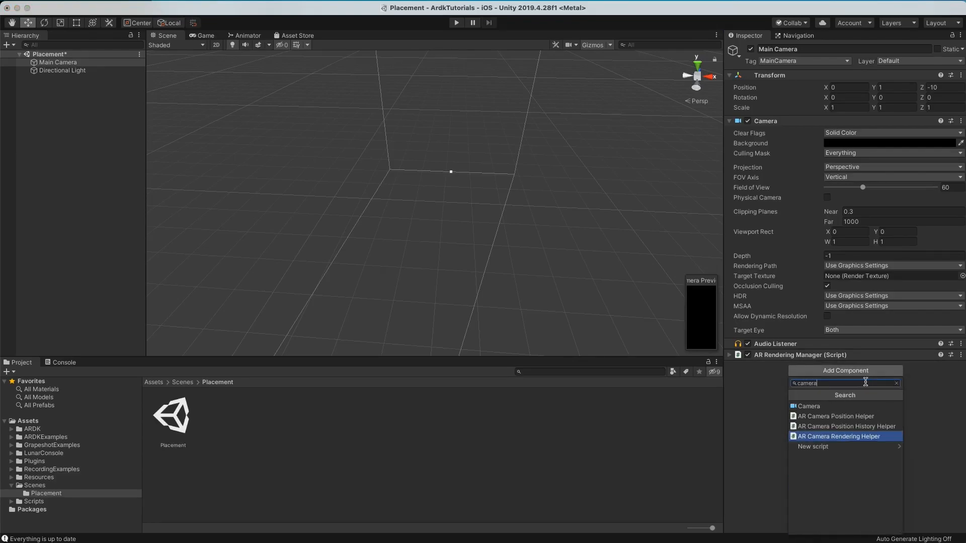
text( po)
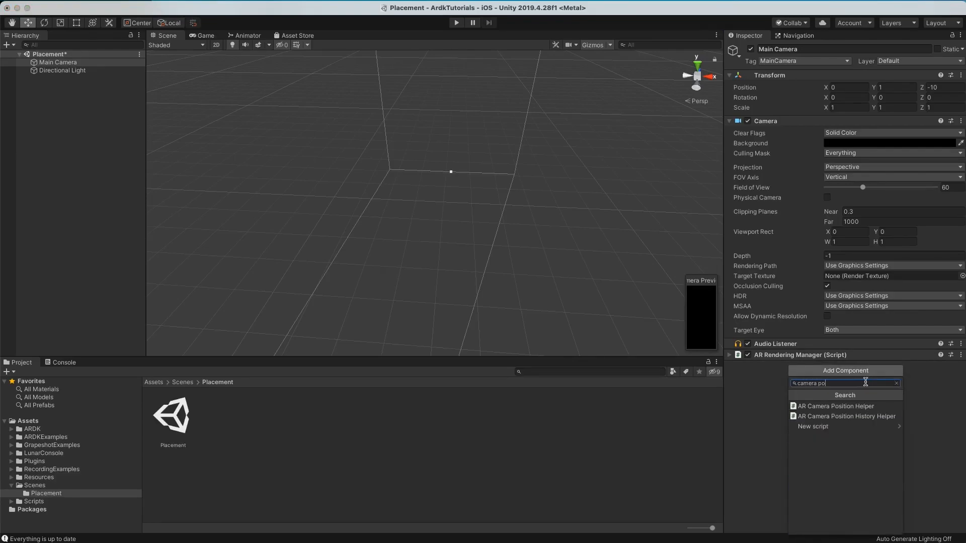
click(872, 407)
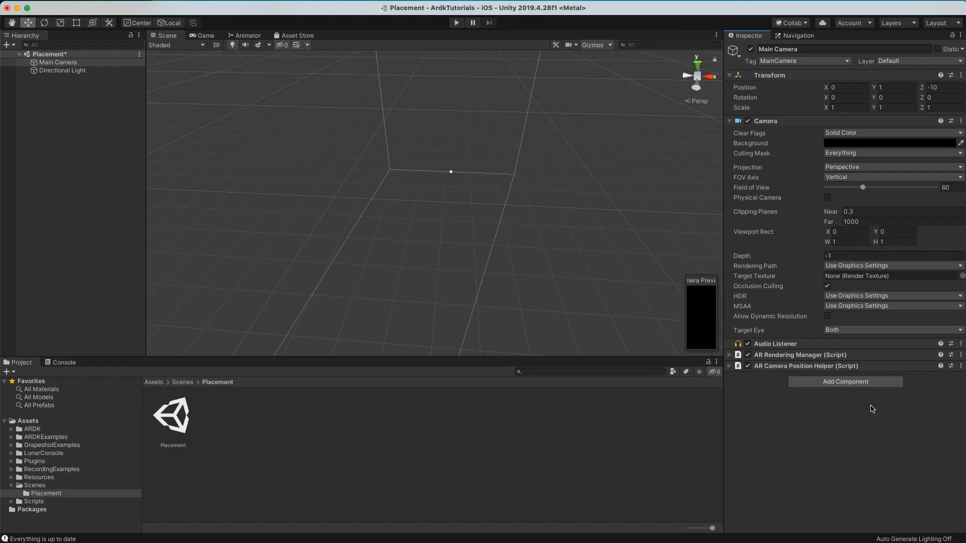
Show the settings of both AR components and assign Main Camera as the AR Camera Position Helper's camera.
click(729, 355)
click(730, 391)
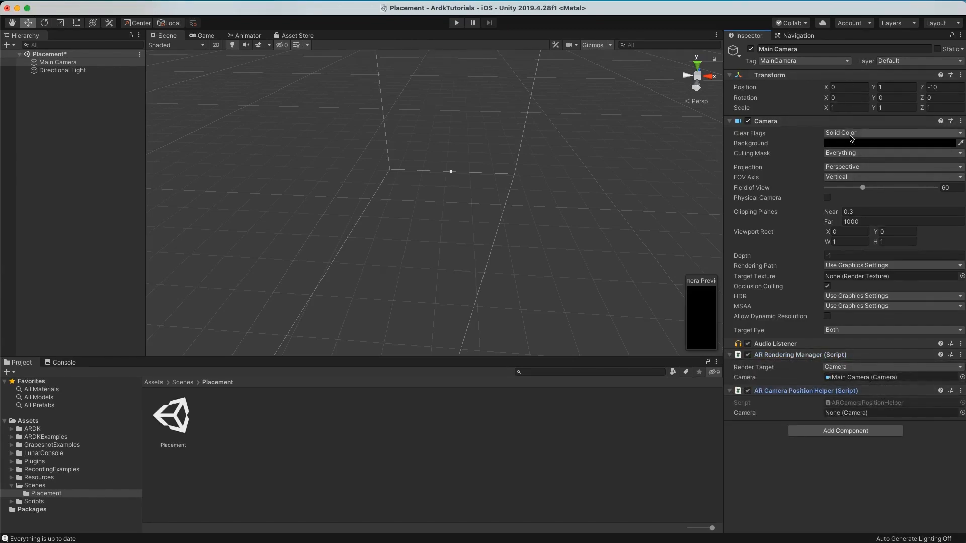
click(962, 412)
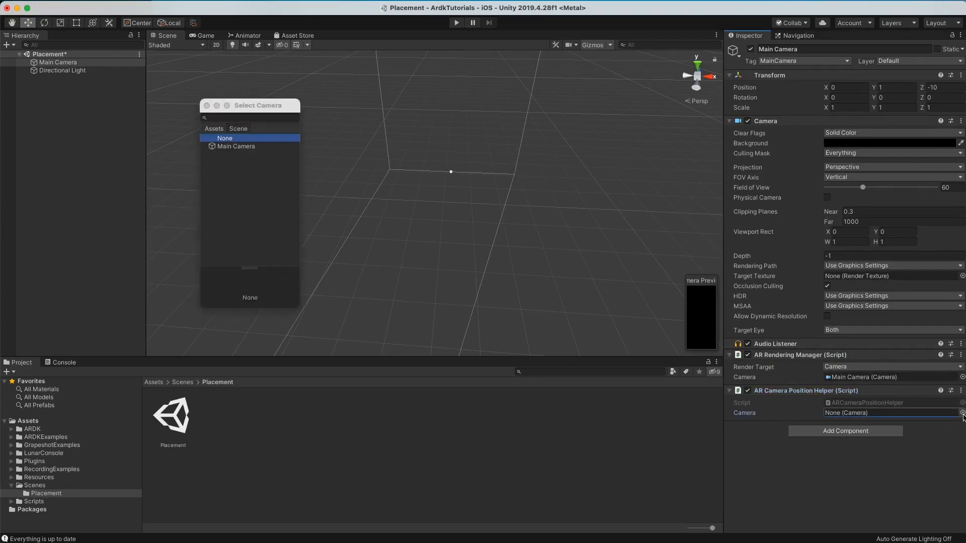
double_click(274, 147)
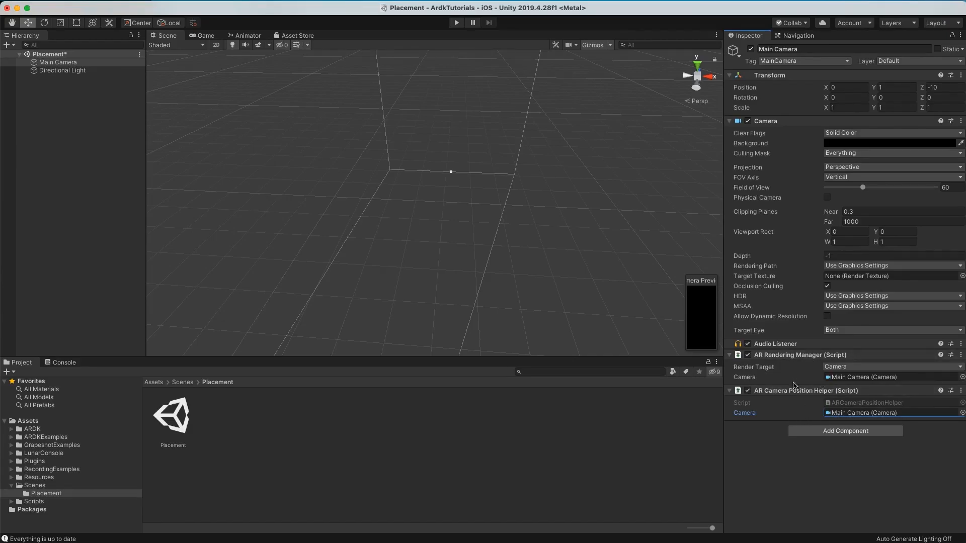
click(823, 414)
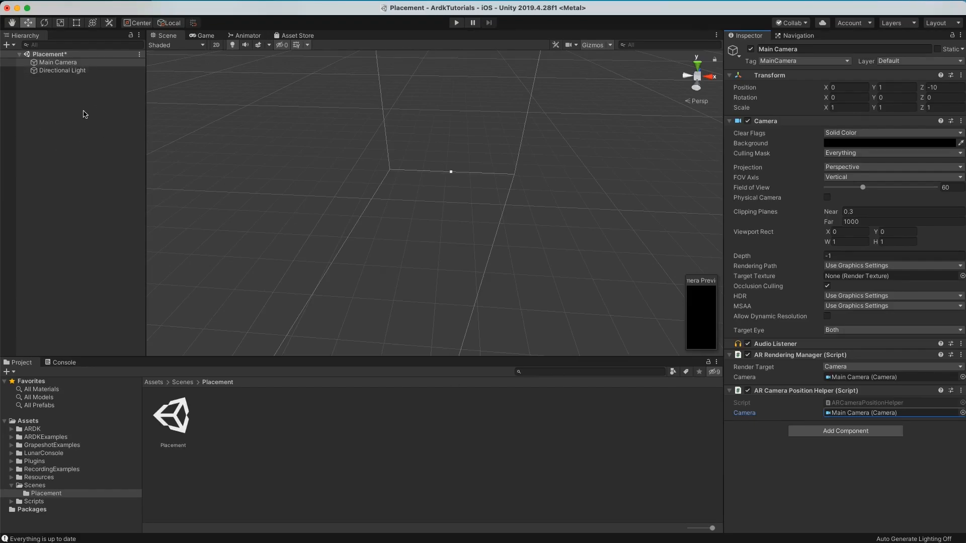
Add the AR Session Manager component to the Main Camera and review its settings.
click(844, 437)
text(session)
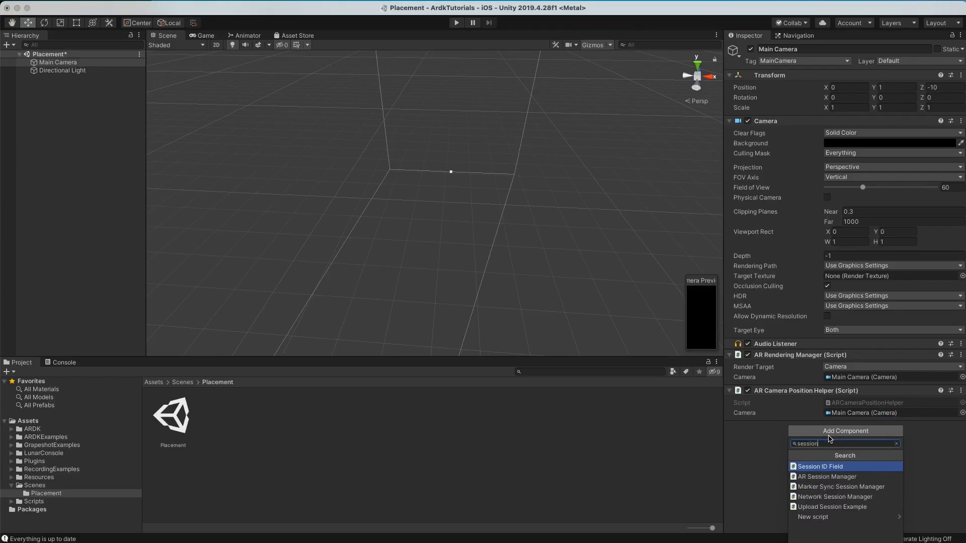
click(850, 477)
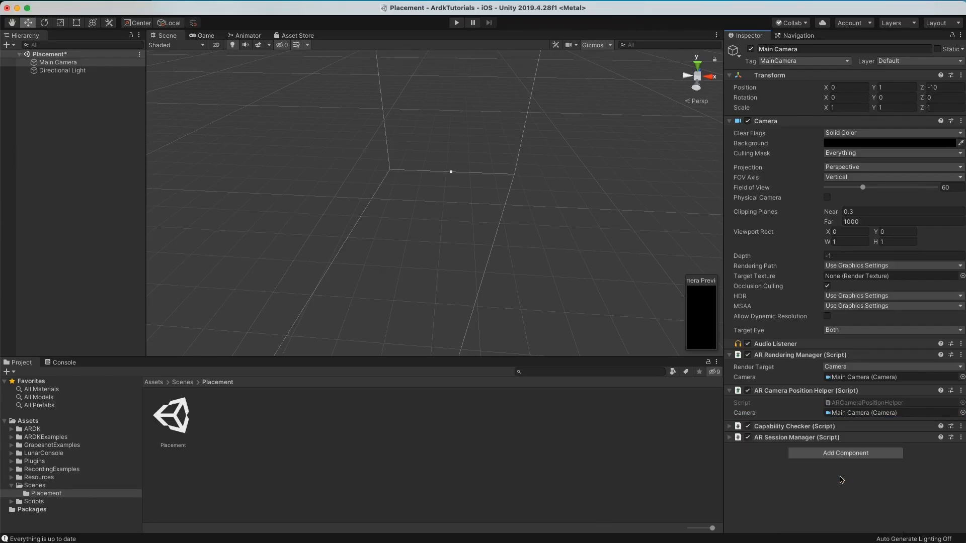
click(734, 438)
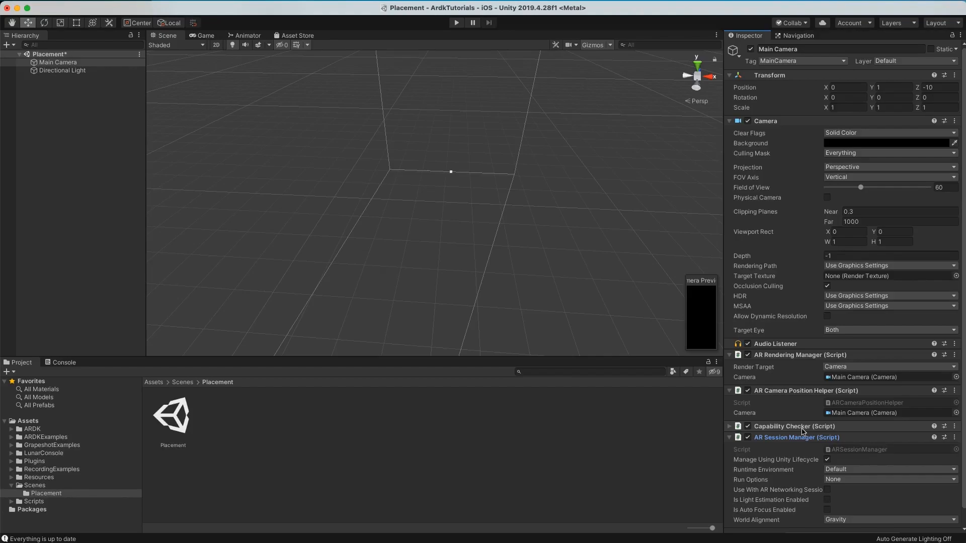
scroll(803, 432, down, 1)
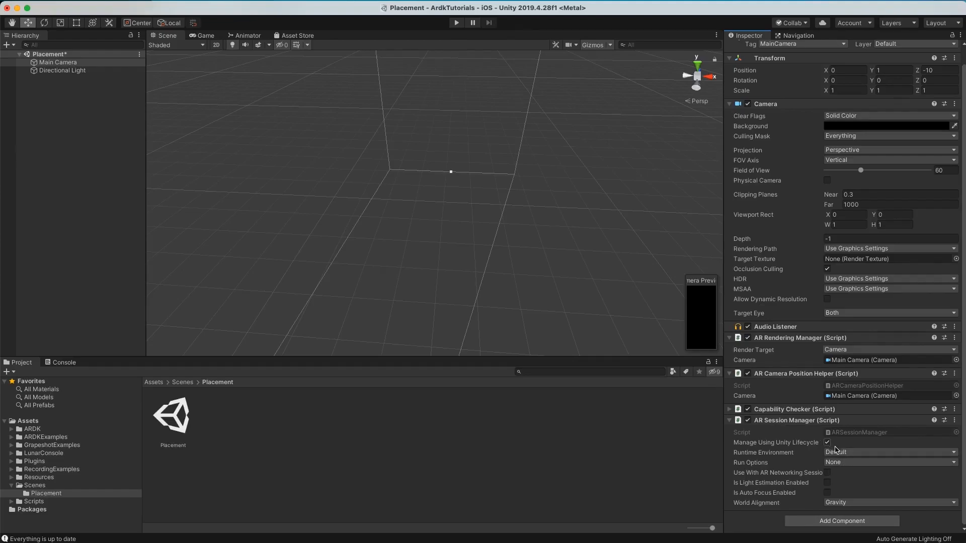
click(729, 423)
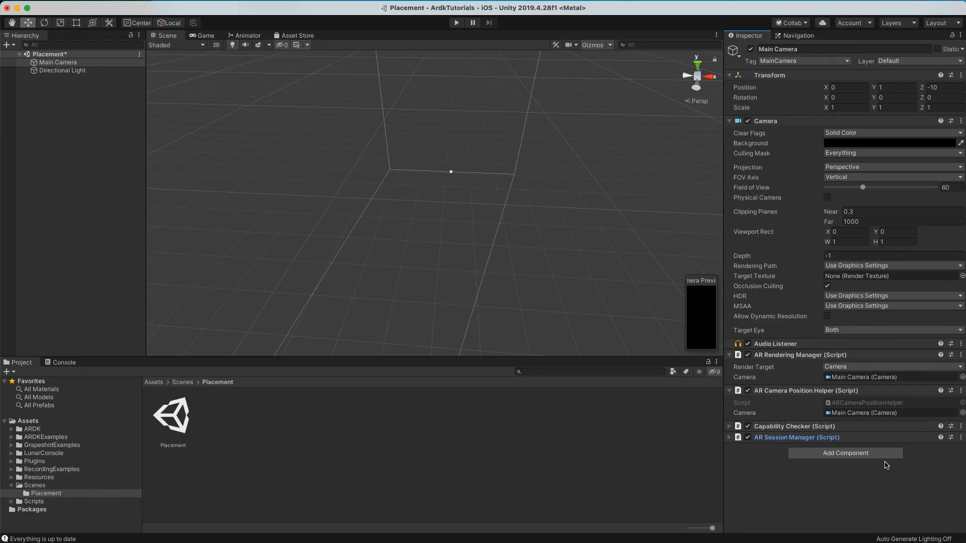
Add the AR Plane Manager component to the Main Camera.
click(853, 457)
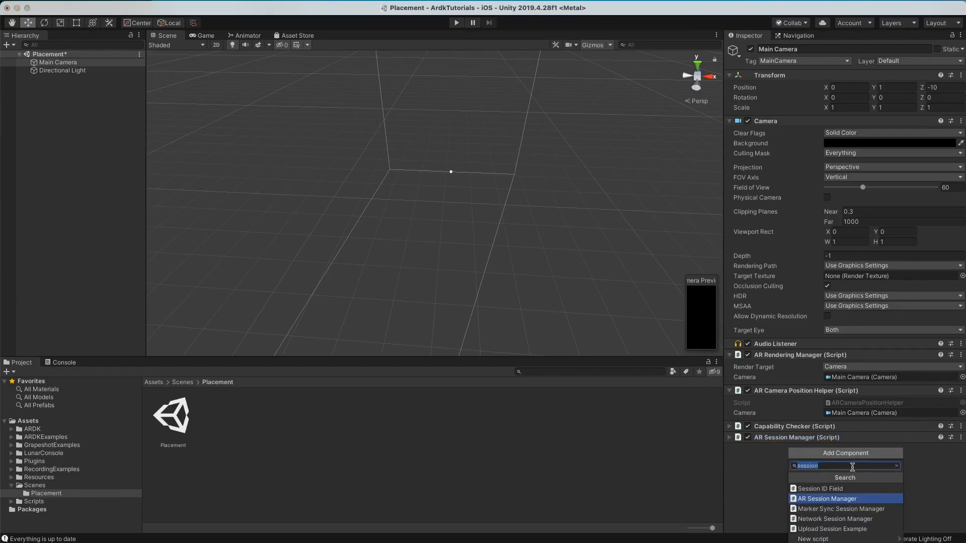
text(plane)
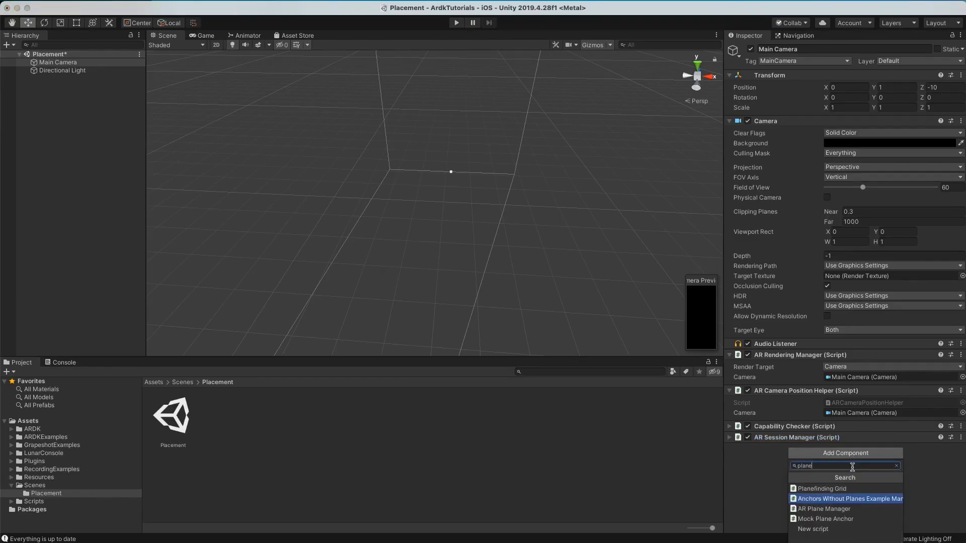
click(824, 508)
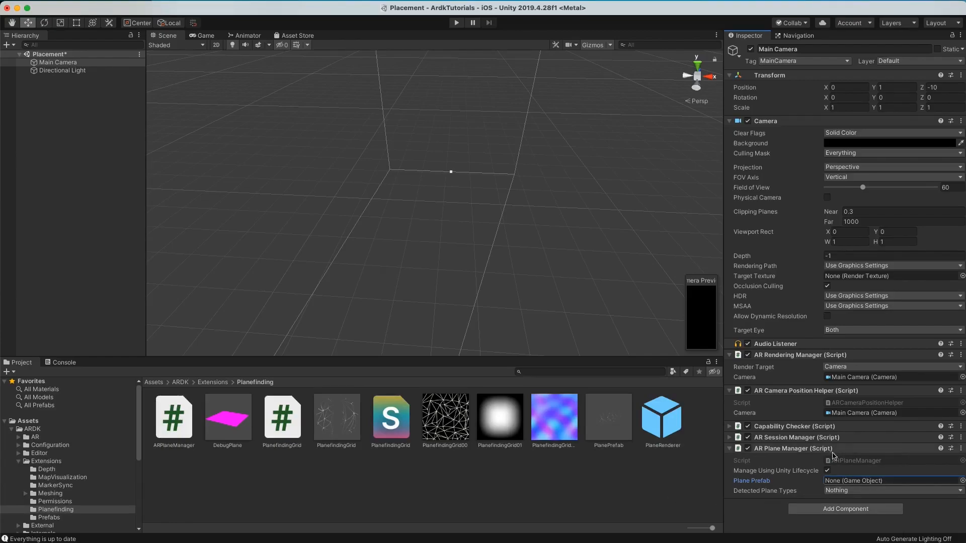
Open the ARPlaneManager script, look through its code and close it, leaving Manage Using Unity Lifecycle enabled on the component.
click(876, 462)
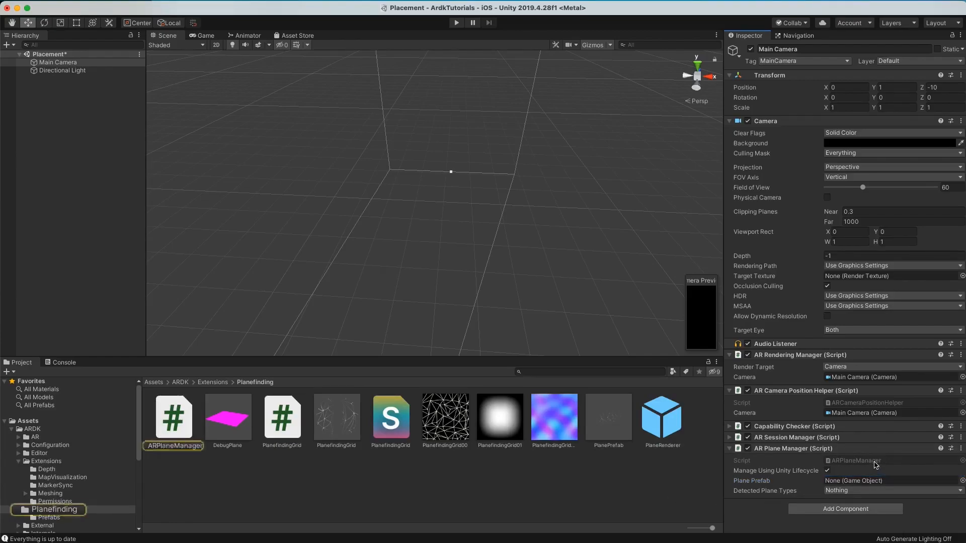
click(852, 462)
click(868, 467)
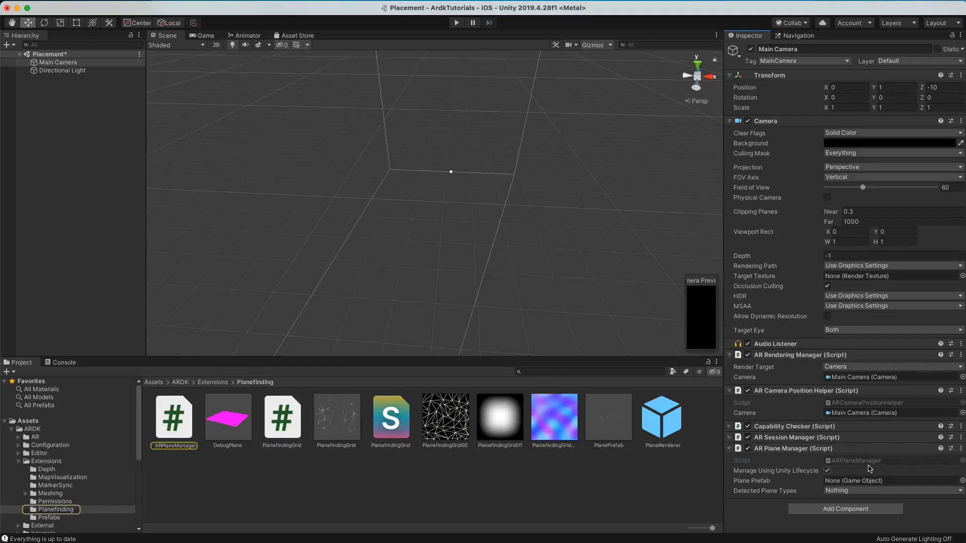
double_click(871, 461)
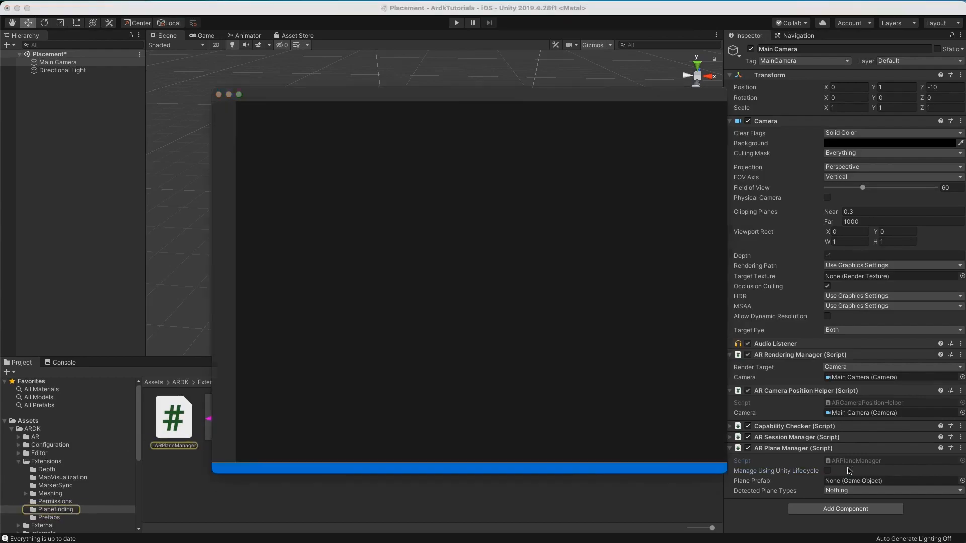
scroll(370, 269, down, 7)
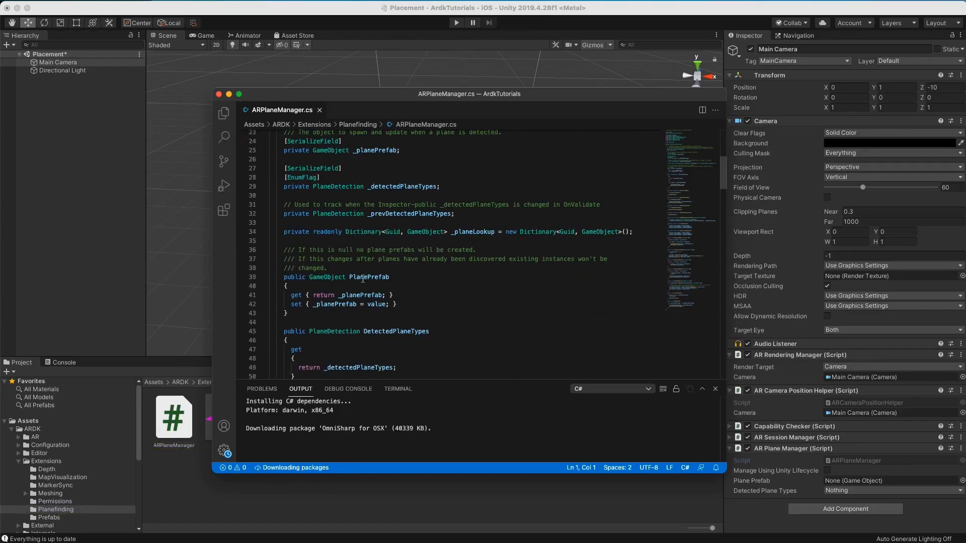
click(219, 95)
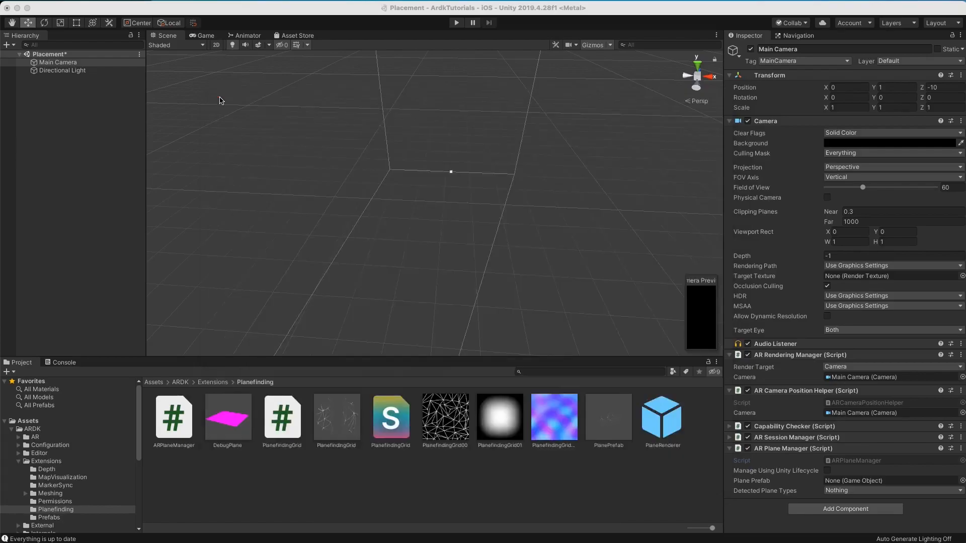
click(828, 471)
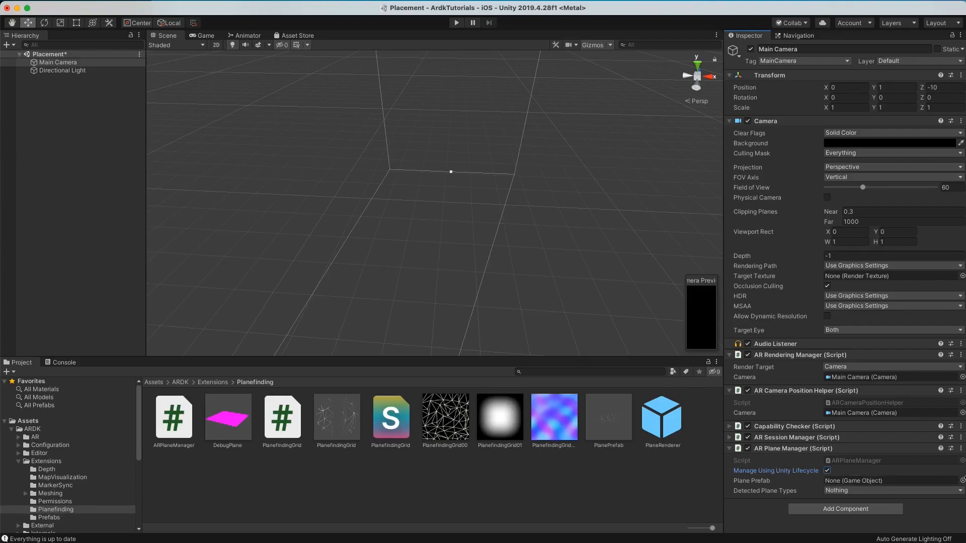
Assign the PlanePrefab asset as the AR Plane Manager's plane prefab.
click(962, 481)
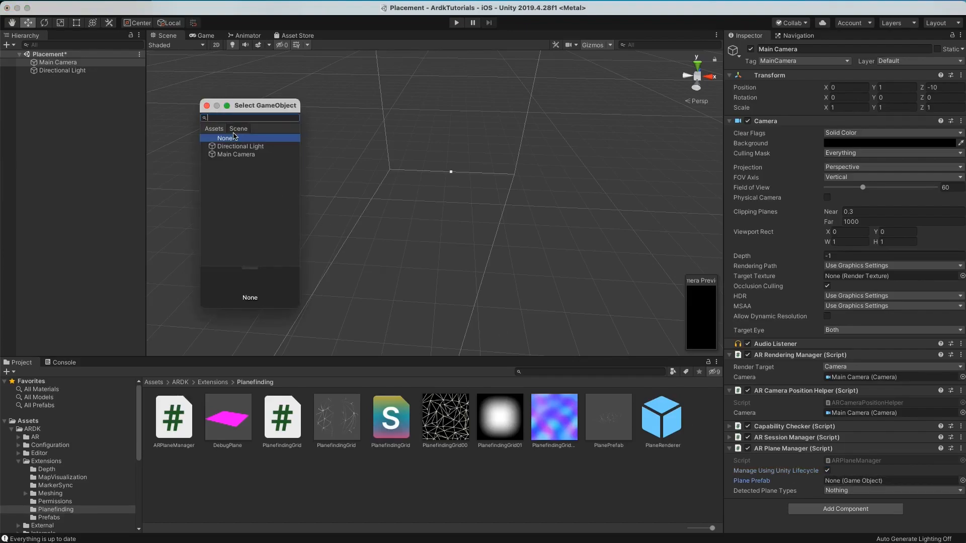
click(215, 130)
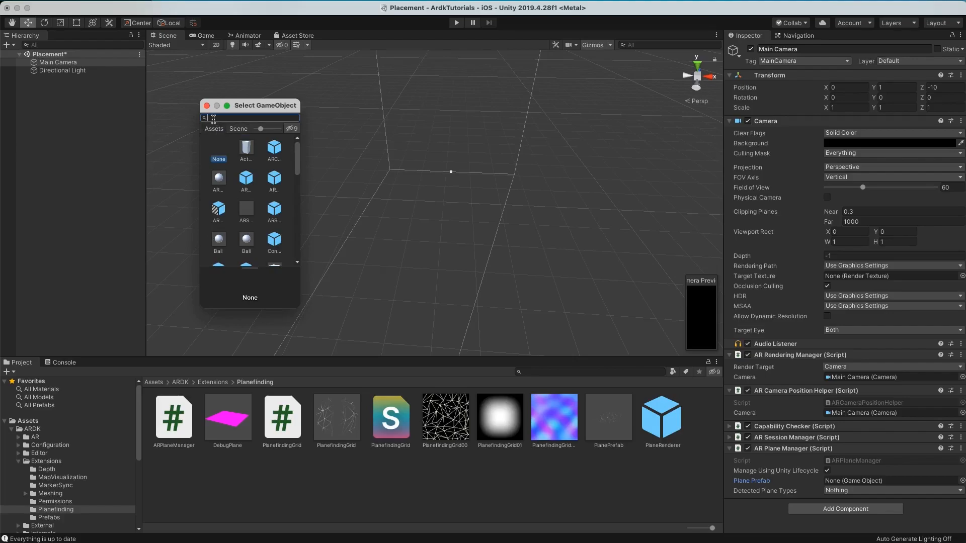
text(plane)
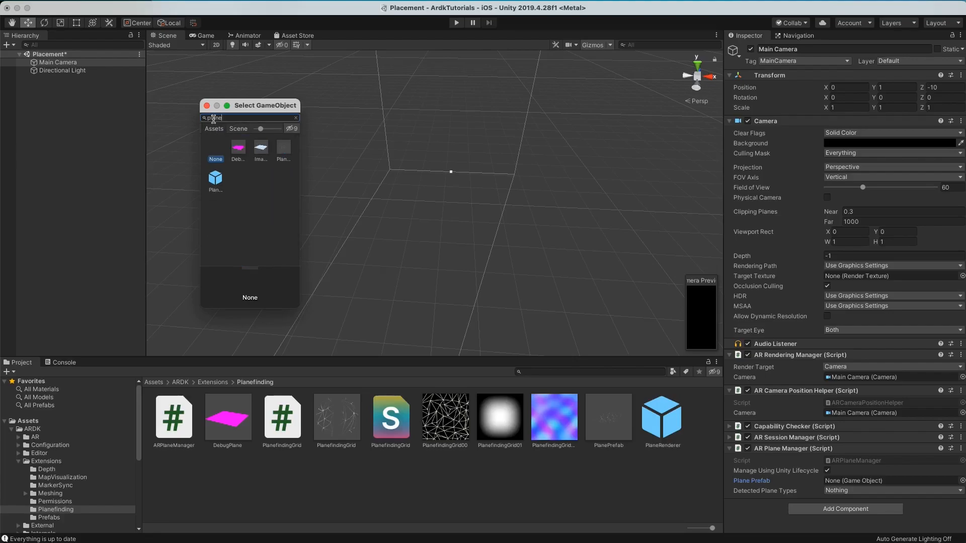
click(282, 151)
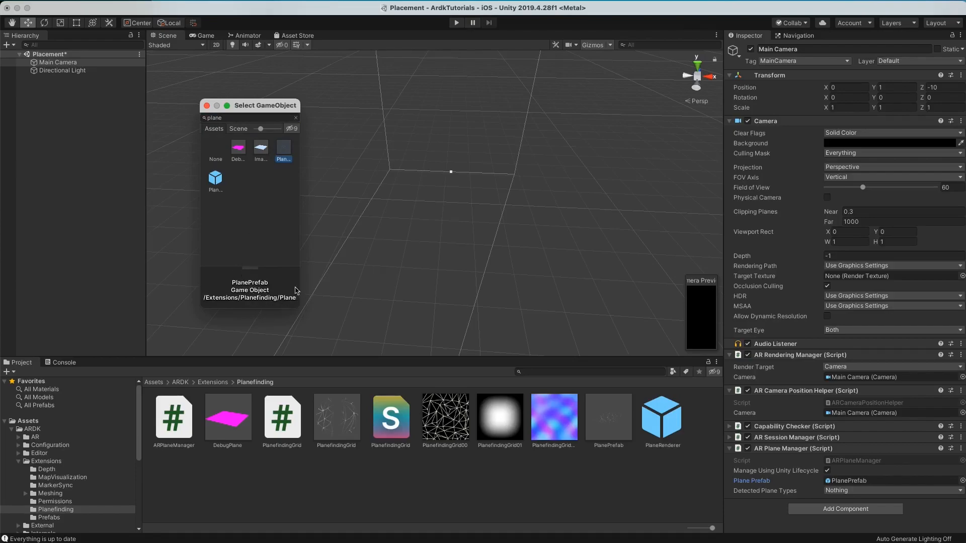
double_click(281, 151)
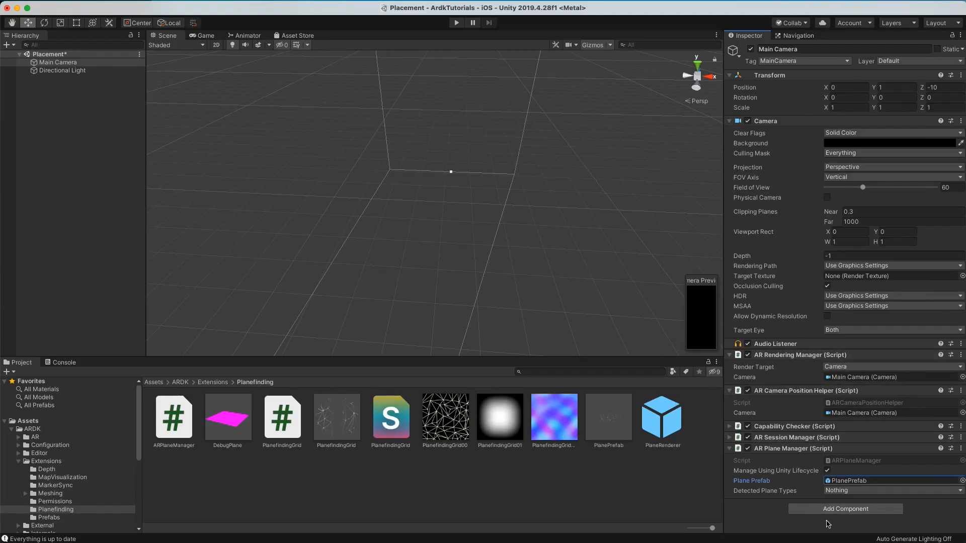
Add the Android Permission Requester component to the Main Camera, give it one Camera permission entry and collapse it.
click(845, 510)
text(permission)
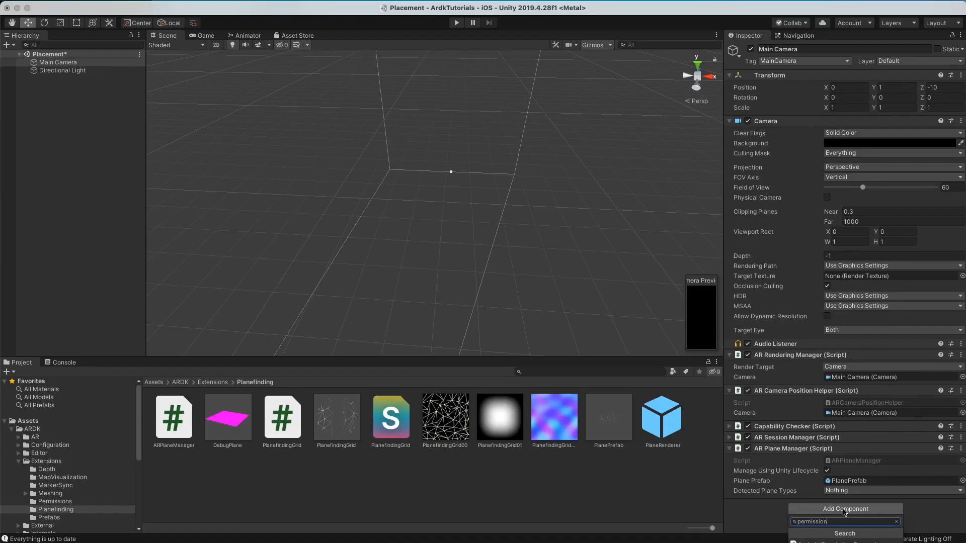
click(856, 542)
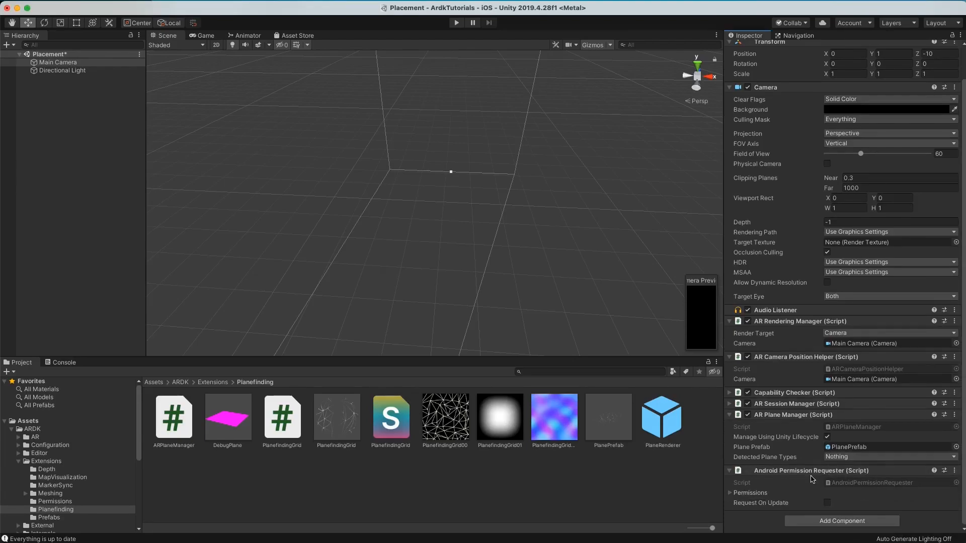
click(765, 493)
scroll(768, 492, down, 1)
click(837, 494)
text(1)
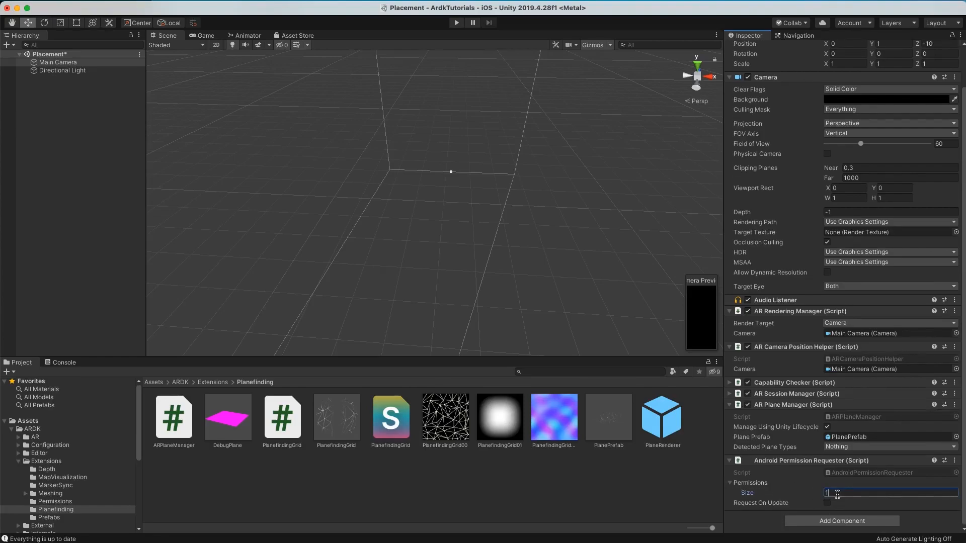
key(Return)
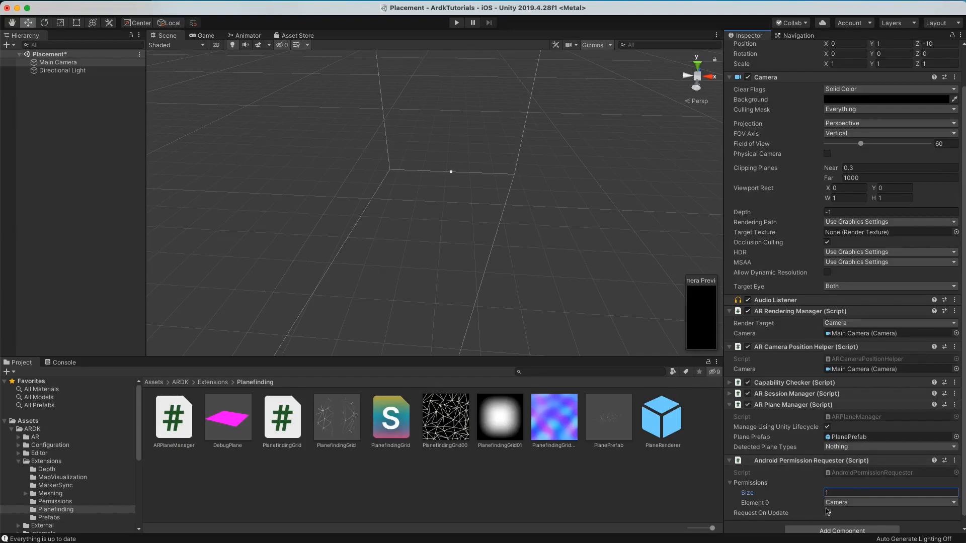
click(735, 463)
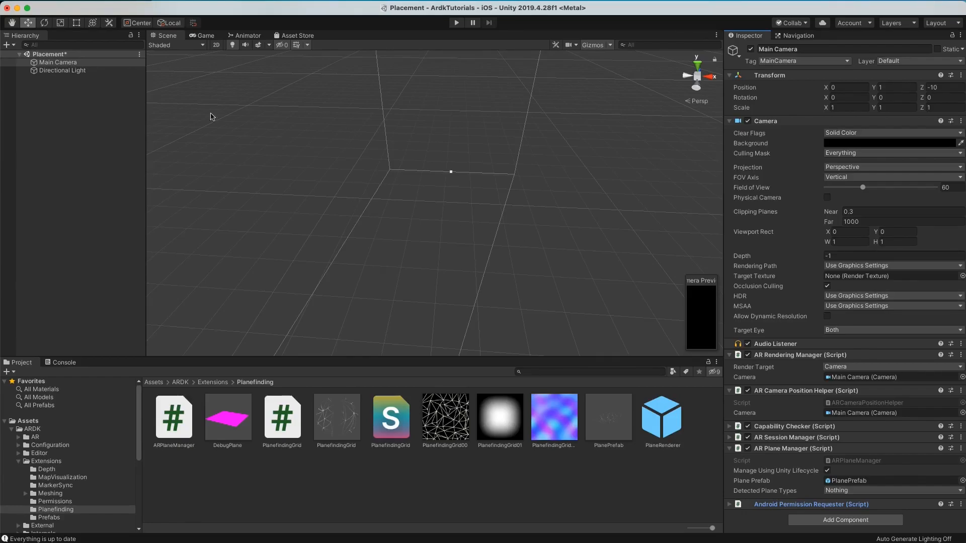
Save the Placement scene and test it briefly in Play mode.
click(80, 125)
key(super+s)
click(456, 23)
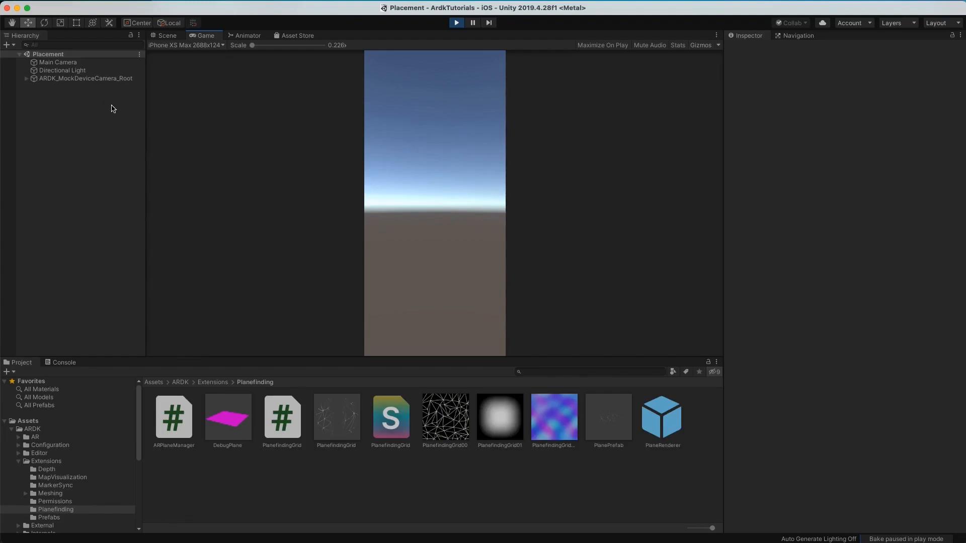
click(456, 23)
Collapse the Main Camera's expanded AR components and the ARDK folder in the project tree.
click(75, 63)
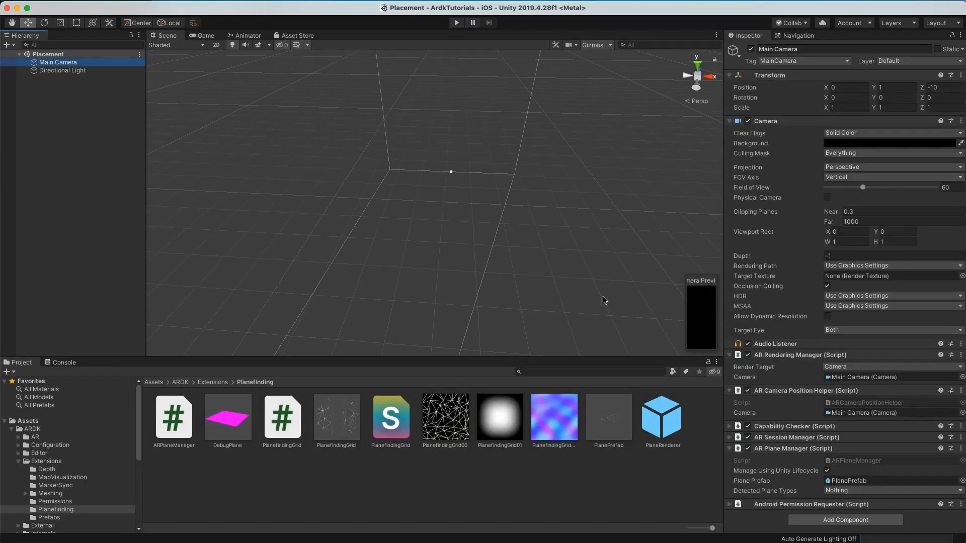
click(733, 449)
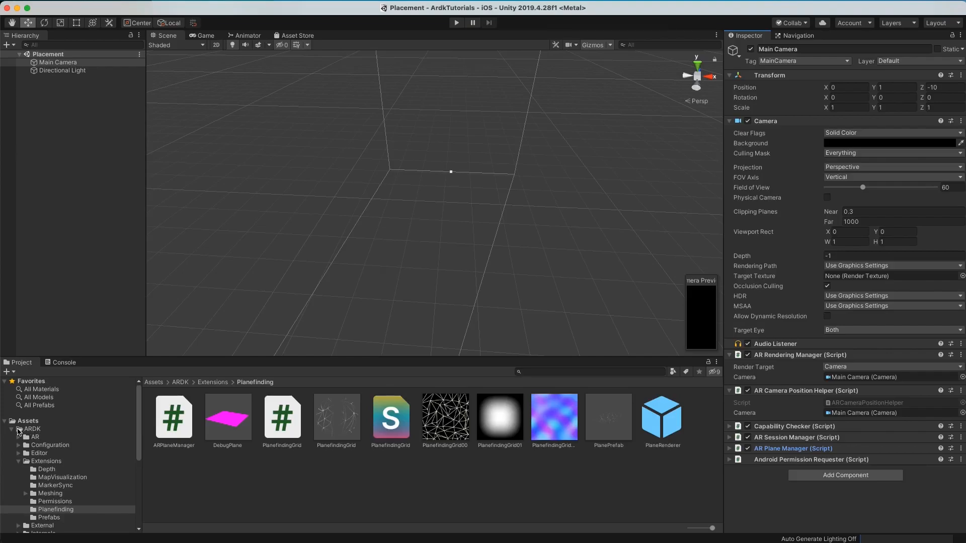
click(11, 429)
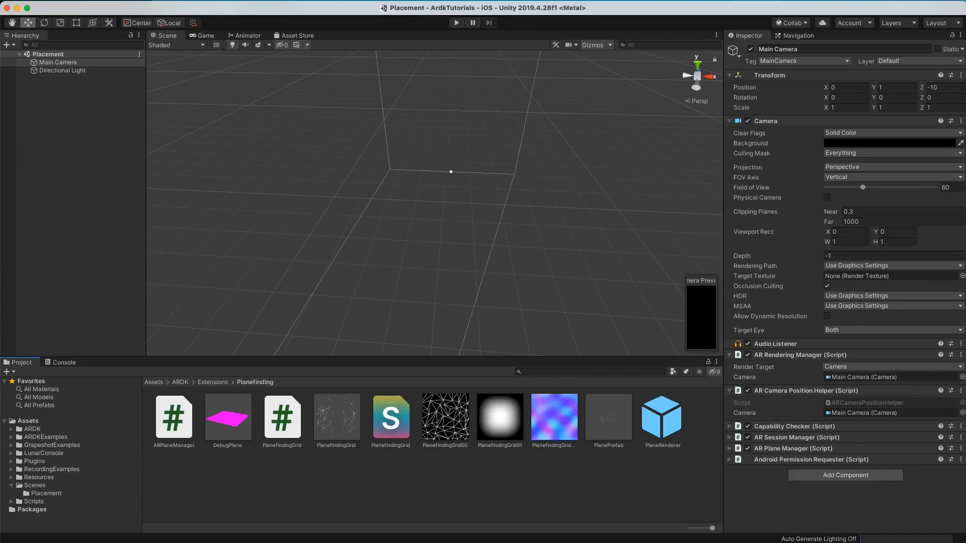
click(729, 391)
click(730, 357)
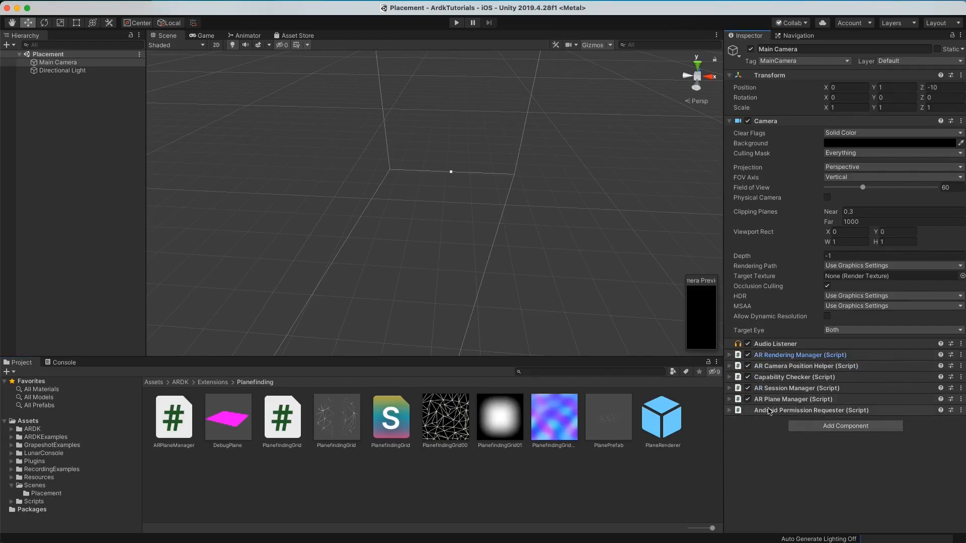
Add the AR Cursor Renderer component to the Main Camera and assign Main Camera as its camera.
click(873, 426)
text(ar cu)
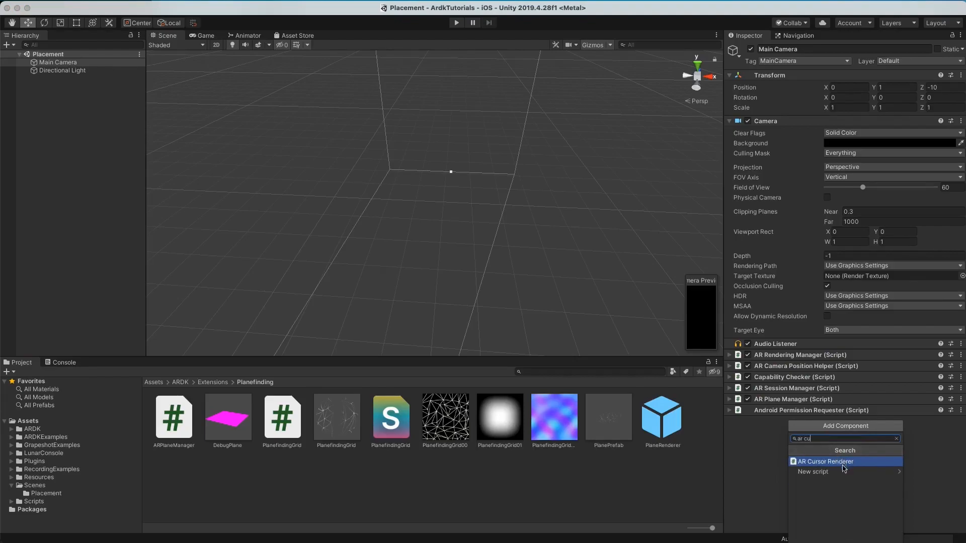
click(846, 463)
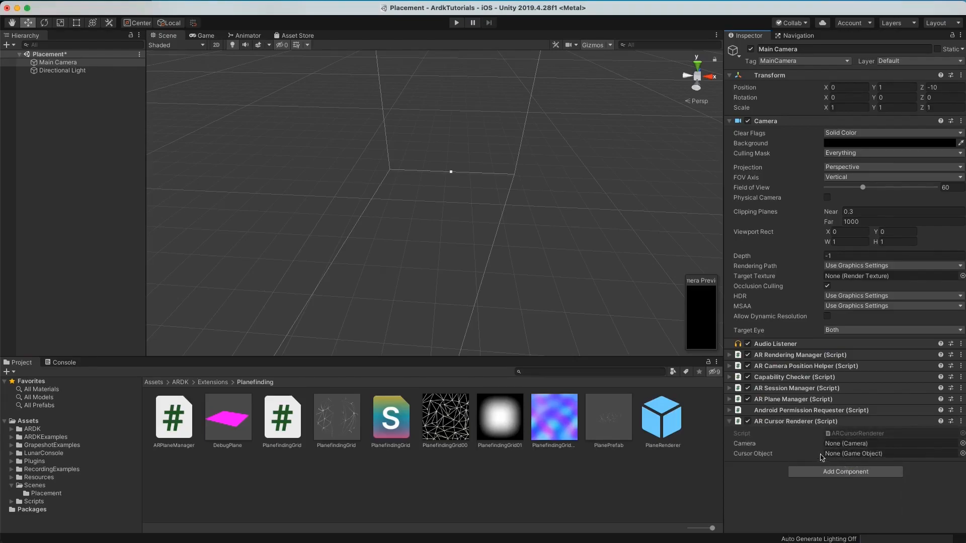
click(962, 445)
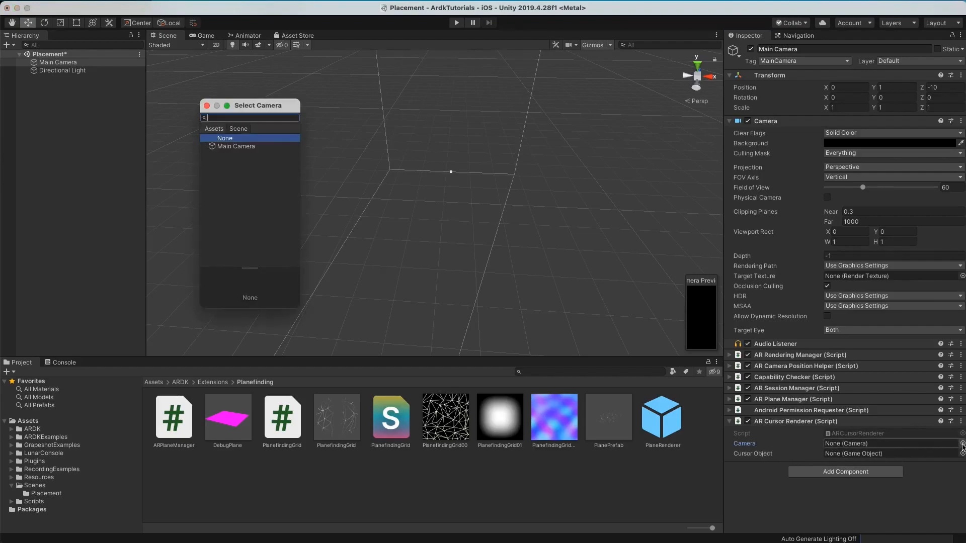
double_click(242, 148)
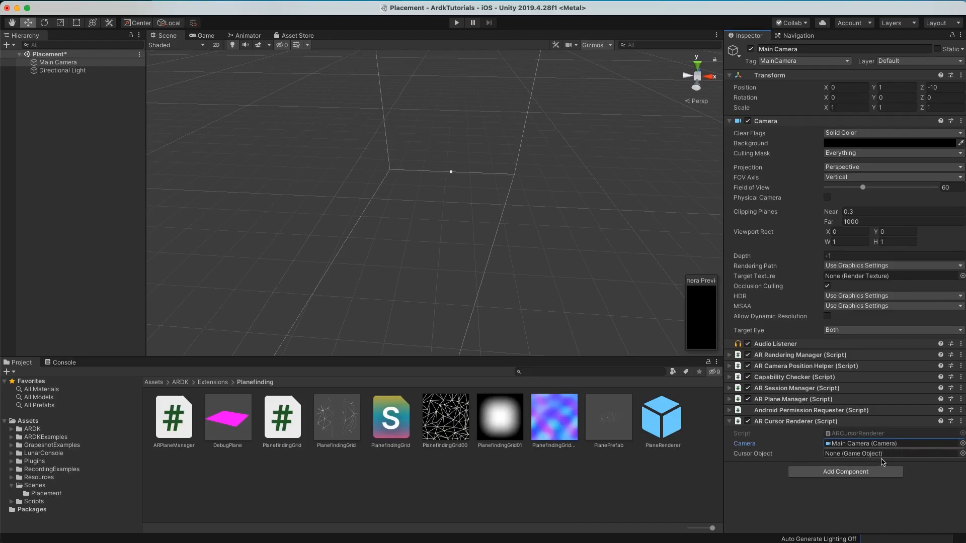
Assign the SmallCubeGreen asset as the AR Cursor Renderer's cursor object.
click(962, 454)
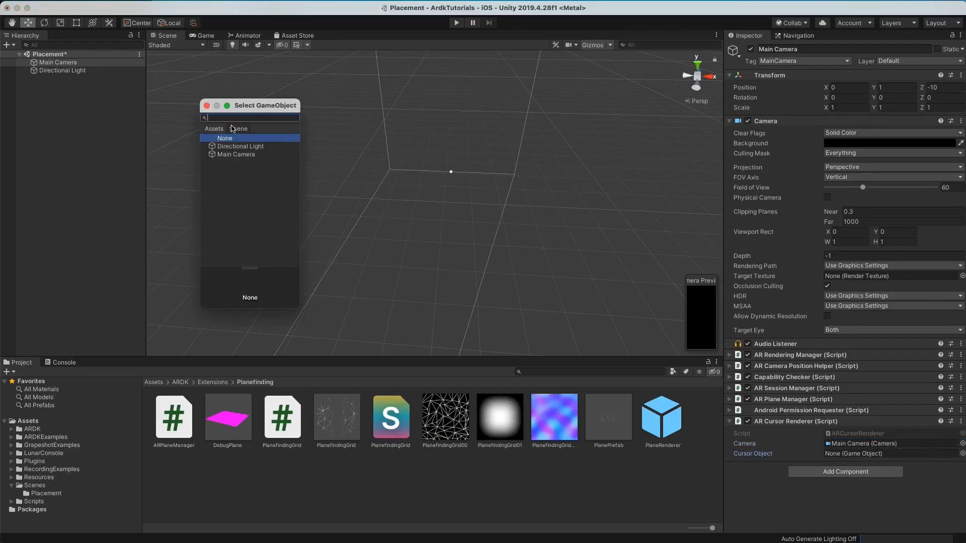
click(214, 129)
text(small)
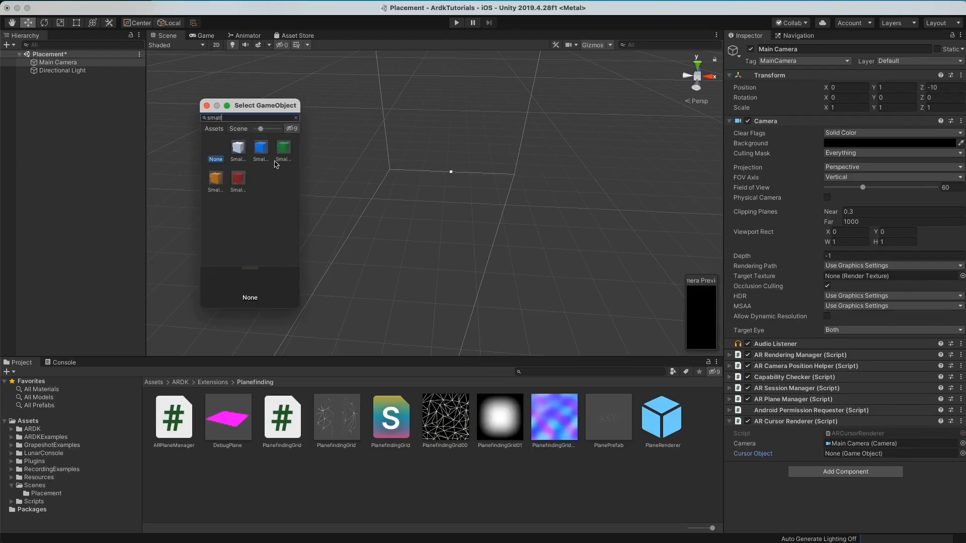
double_click(284, 149)
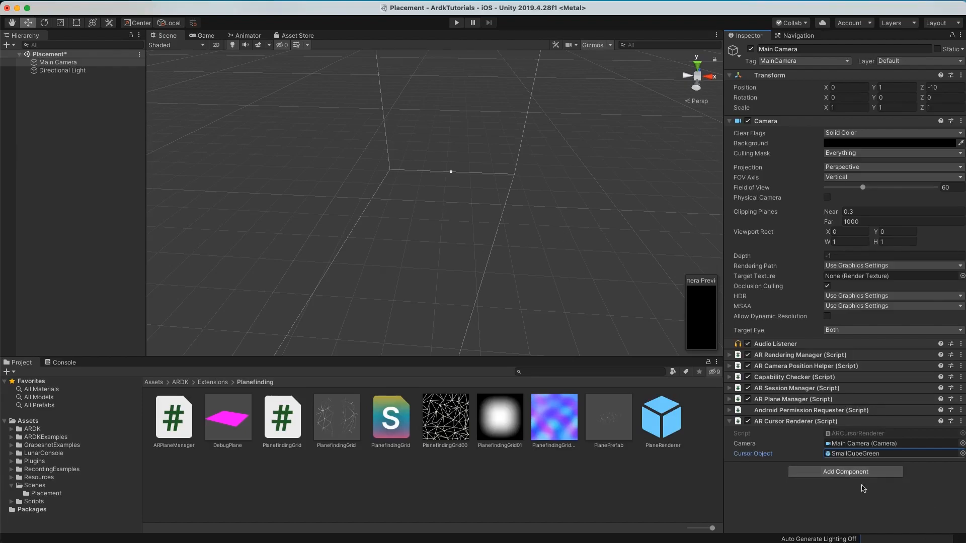
Add the AR Hit Tester component and assign Main Camera as its camera, with the AR Cursor Renderer collapsed.
click(831, 472)
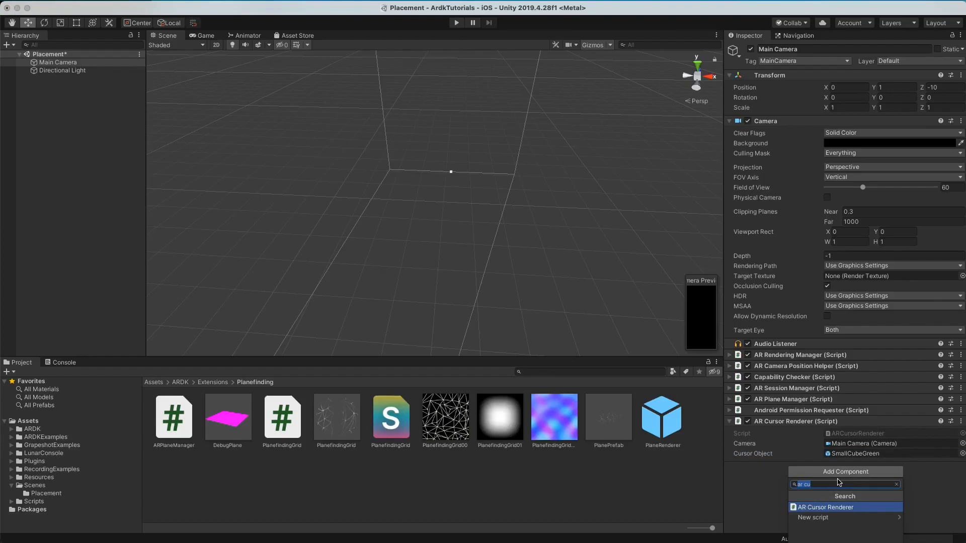
text(ar t)
key(BackSpace)
text(hit t)
click(832, 508)
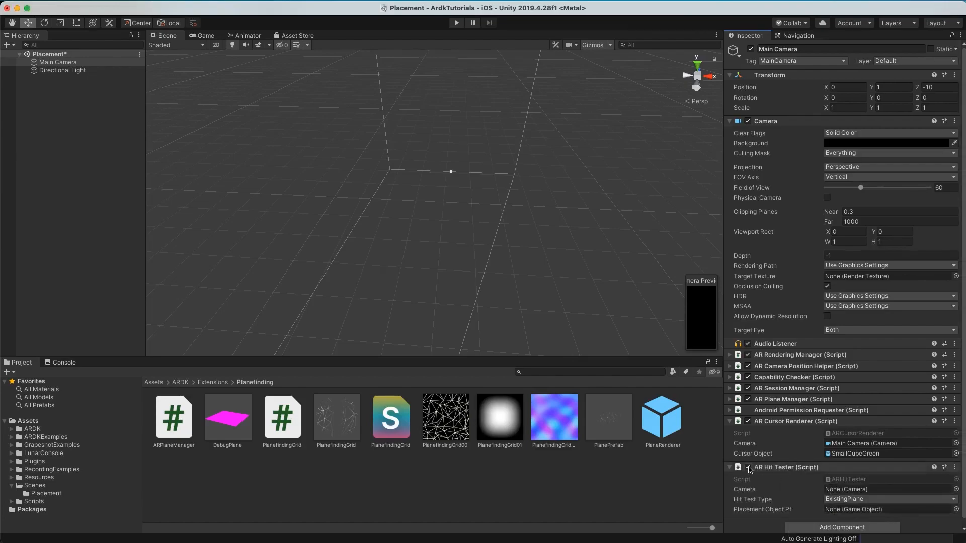
click(729, 423)
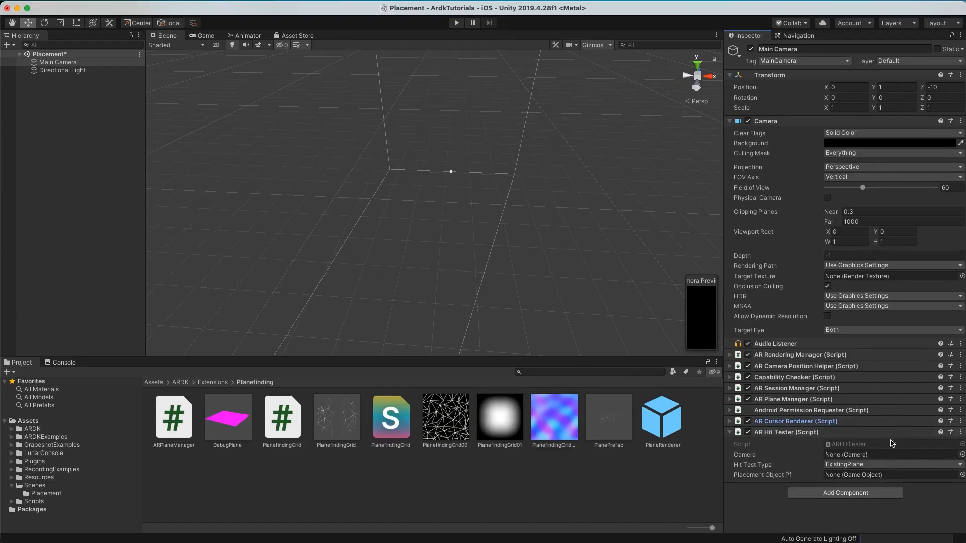
click(963, 455)
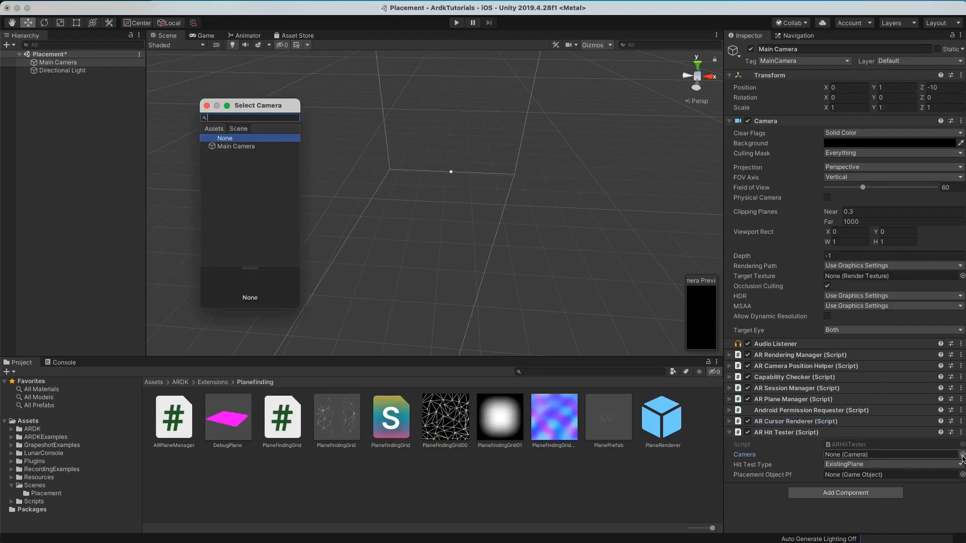
click(233, 147)
double_click(233, 149)
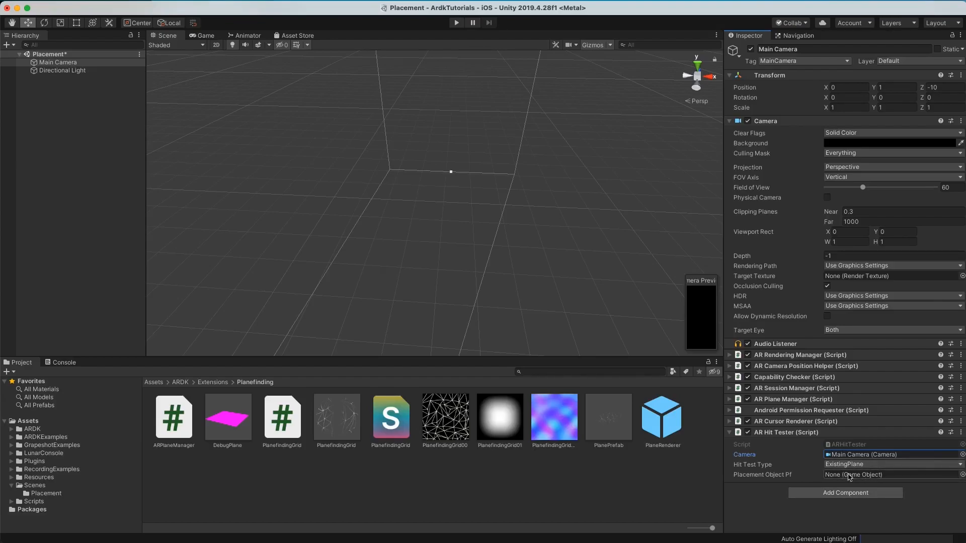
Assign the SmallCube asset as the AR Hit Tester's placement object.
click(963, 475)
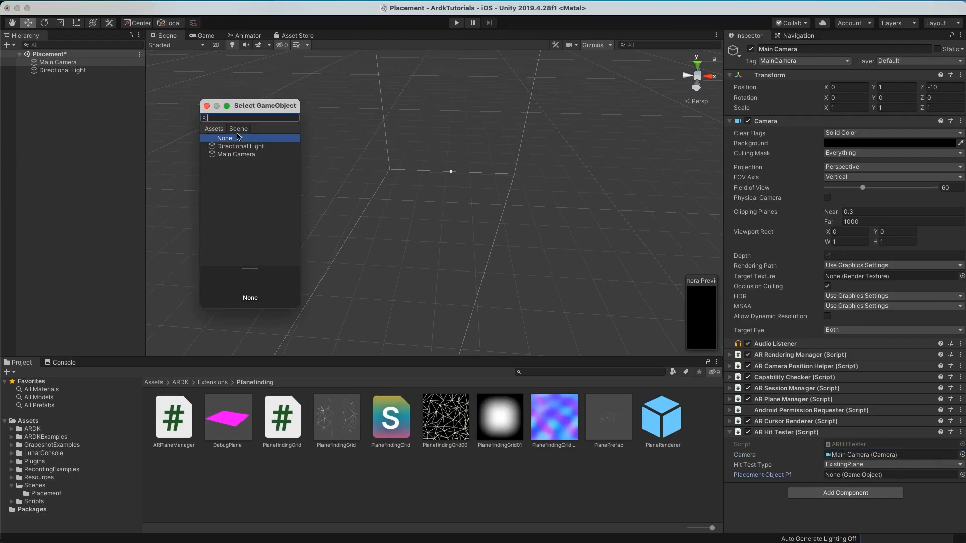
click(214, 129)
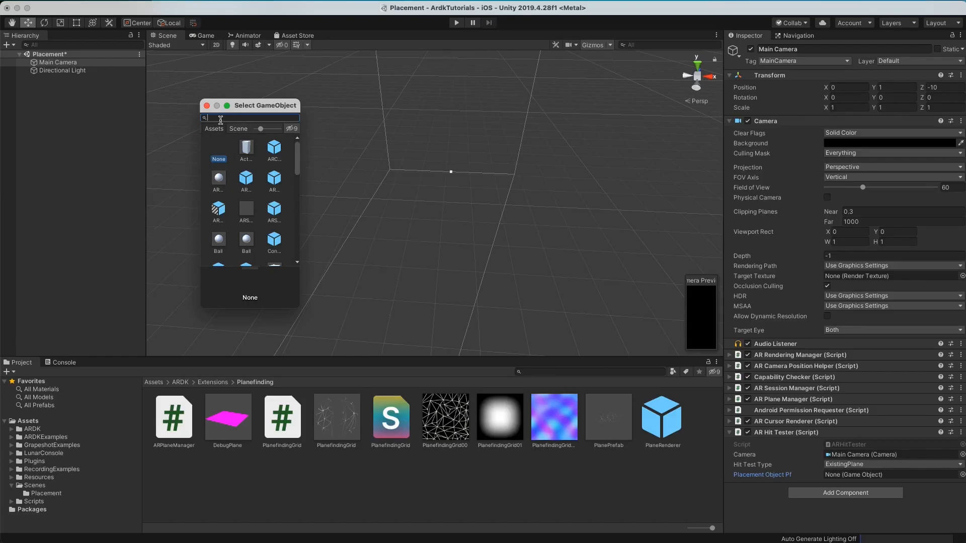
text(small)
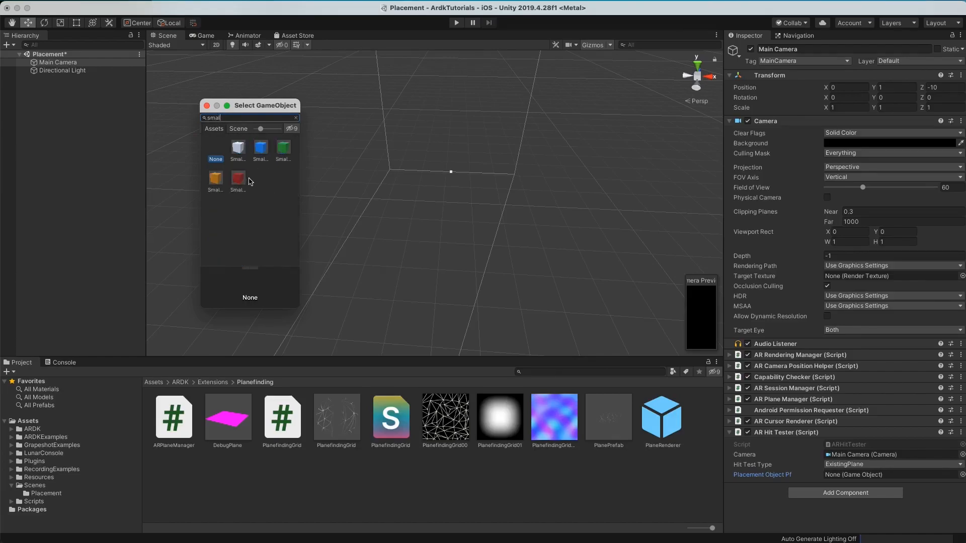
click(239, 150)
double_click(239, 150)
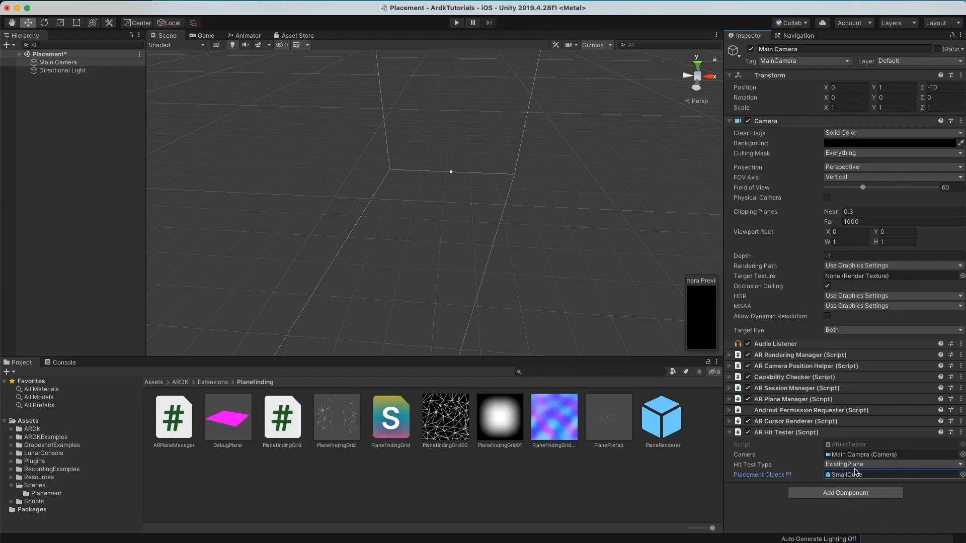
Set the AR Hit Tester's hit test type to Everything and briefly review the AR Cursor Renderer's settings.
click(878, 464)
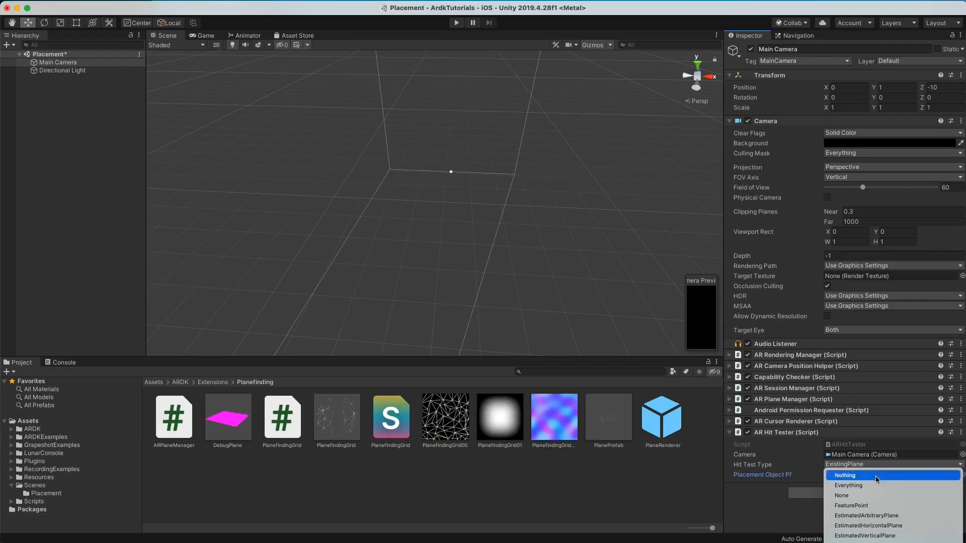
click(874, 485)
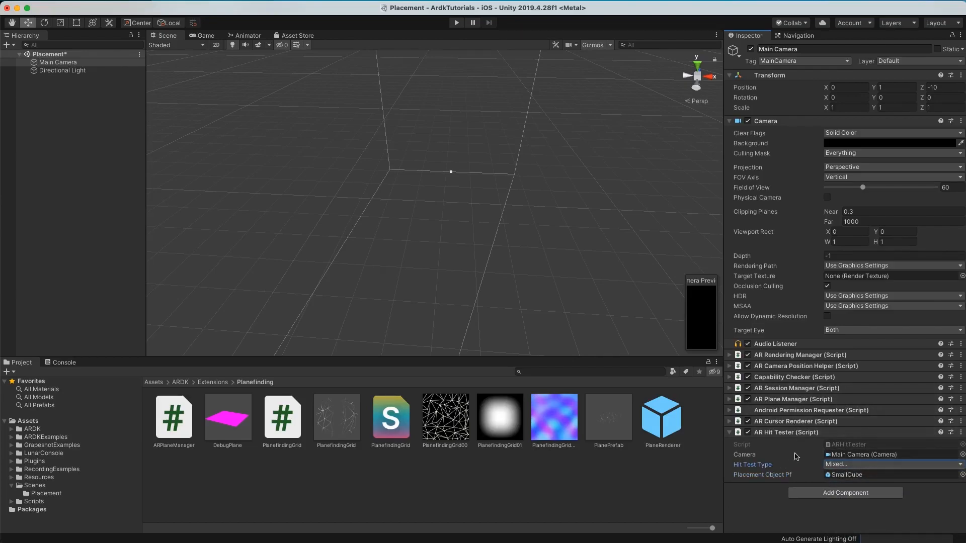
click(730, 425)
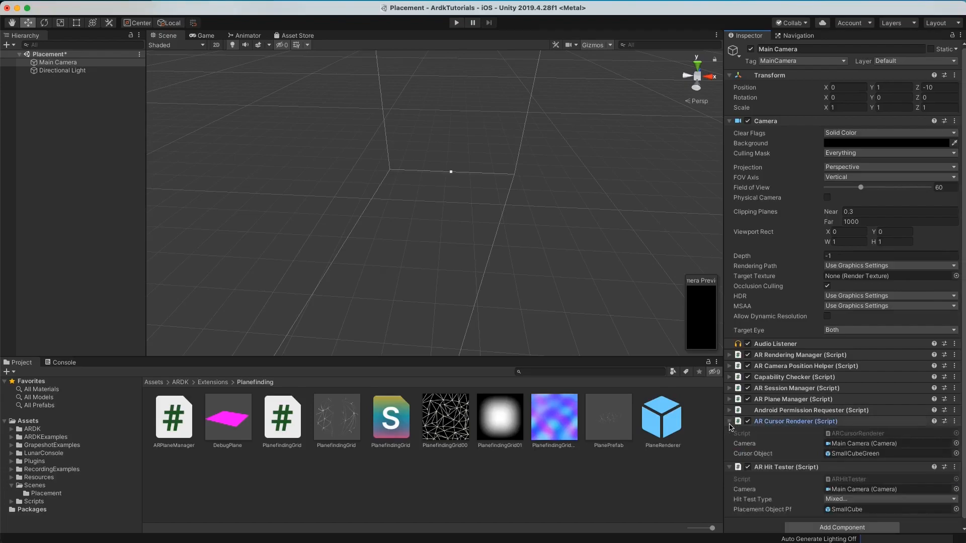
click(730, 423)
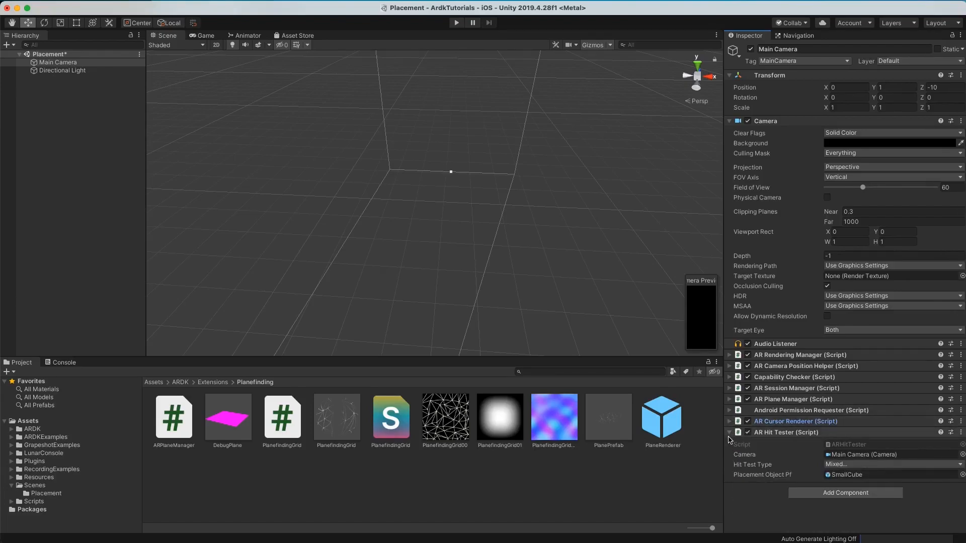
Collapse the AR Hit Tester component, save the Placement scene and clear the object selection.
click(730, 434)
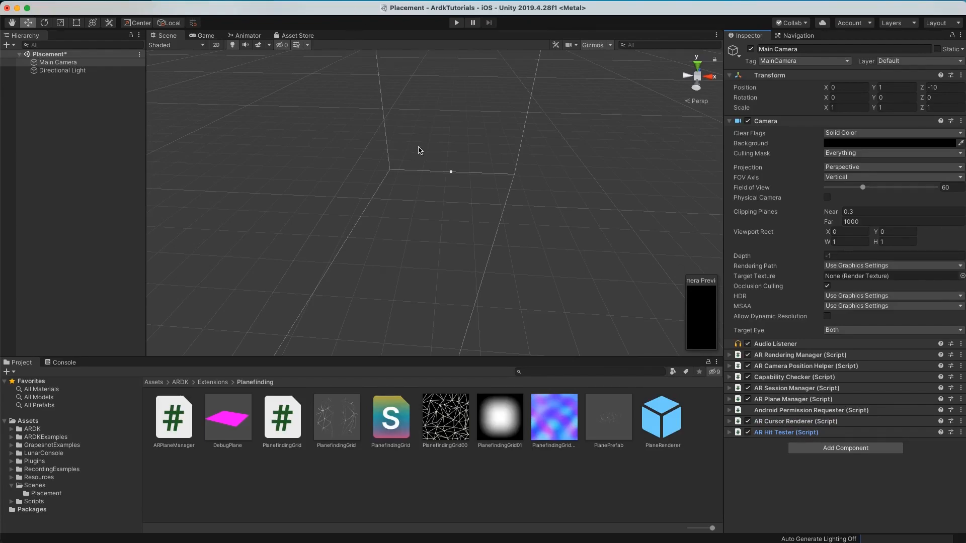
key(super+s)
click(68, 94)
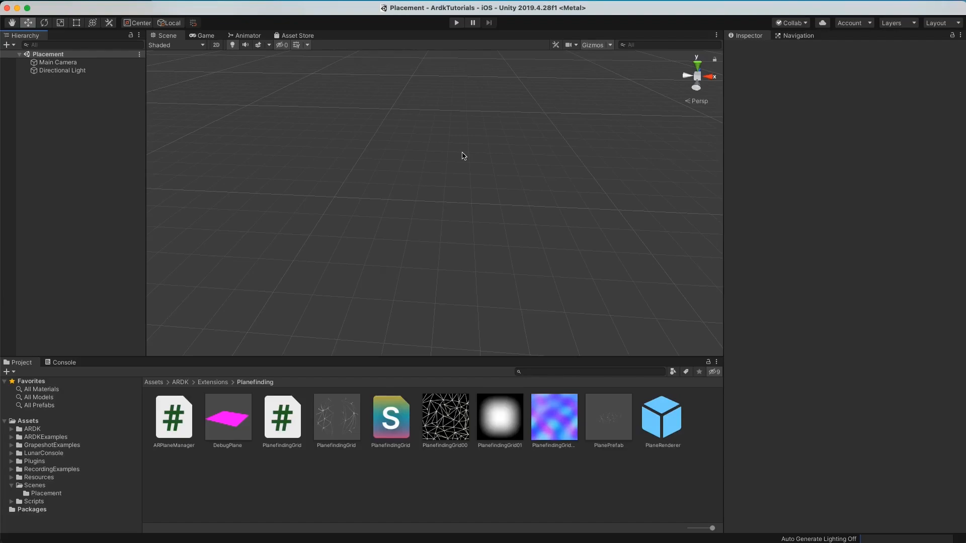
Find the MockupScene prefab by searching all prefabs for "mock", add it to the Placement scene and frame it in the view.
click(41, 406)
click(571, 373)
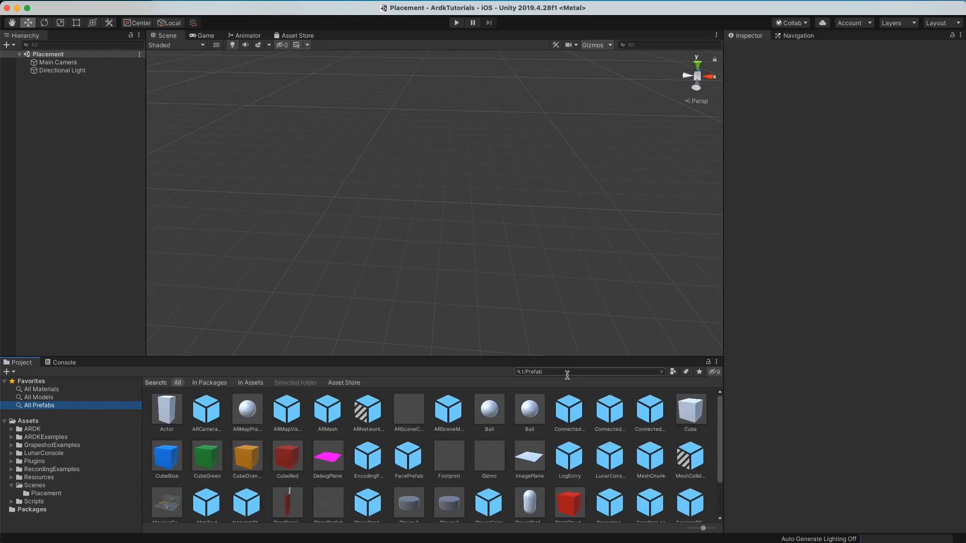
click(574, 375)
text(mock)
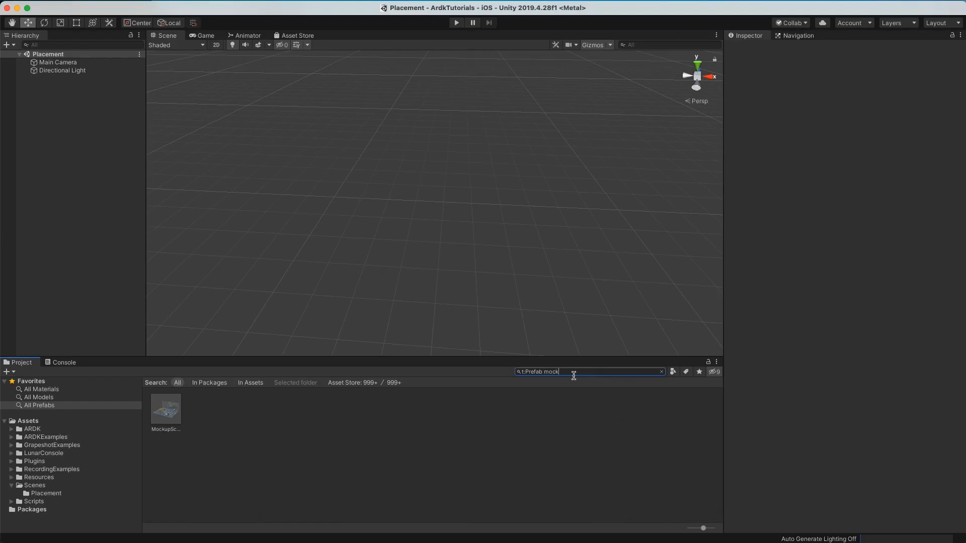
drag(166, 408, 71, 133)
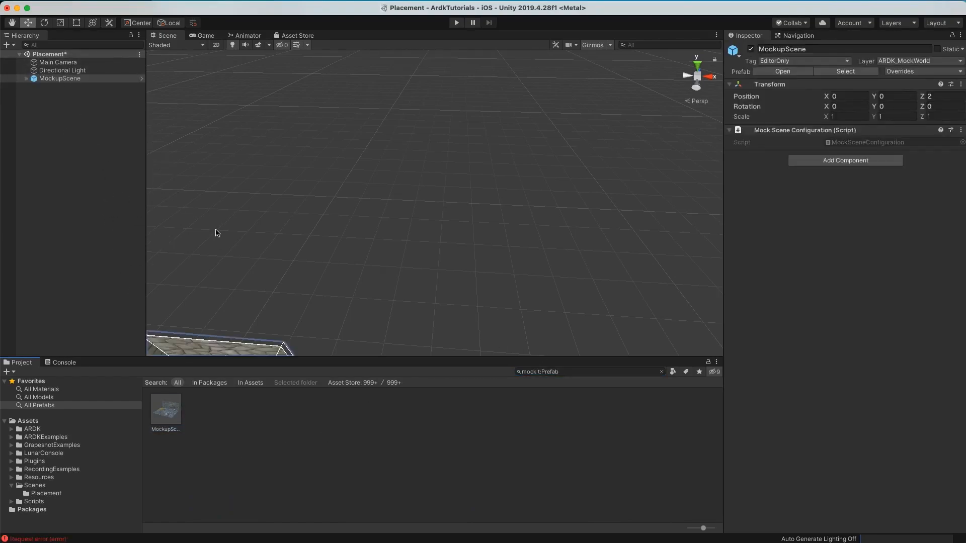
click(51, 80)
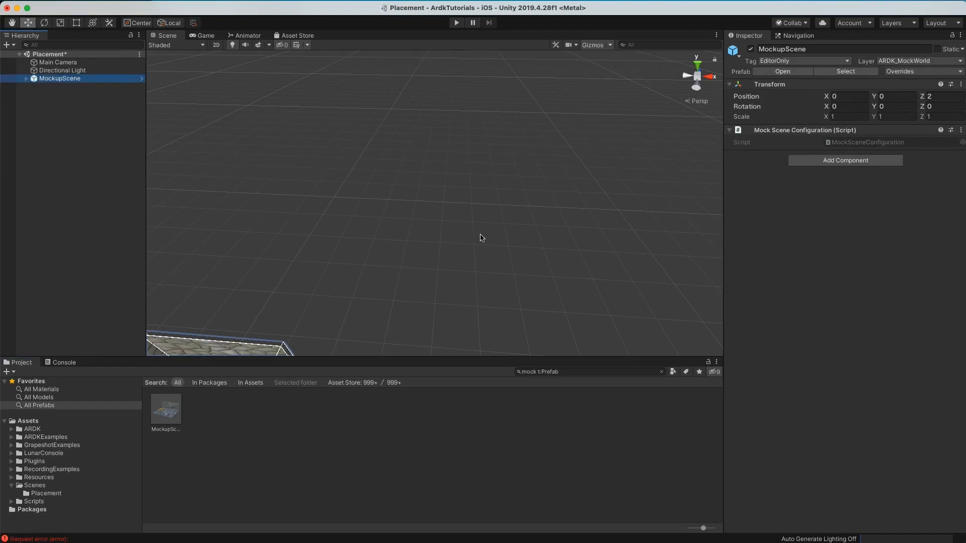
key(f)
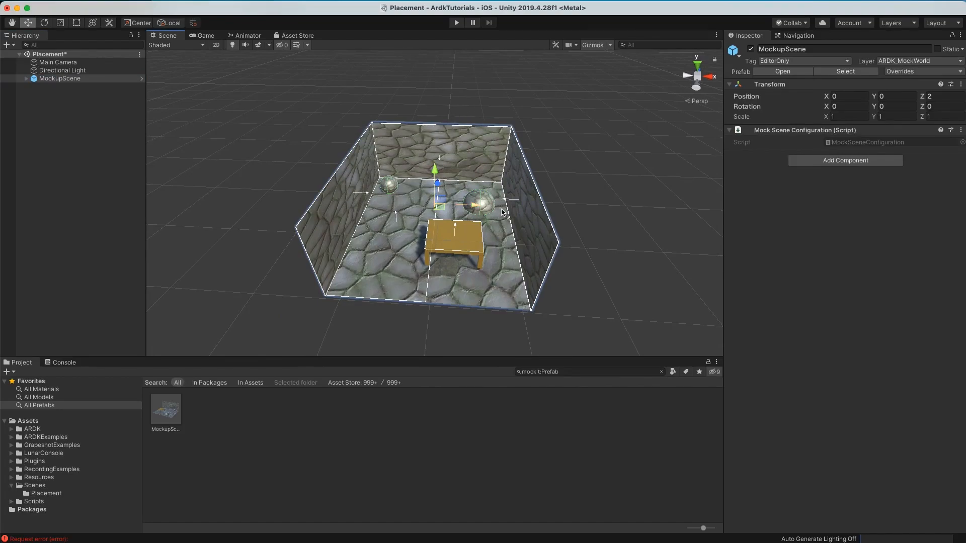
Examine MockupScene's child objects, the project's user layers and the prefab's ARDK_MockWorld layer assignment.
click(26, 79)
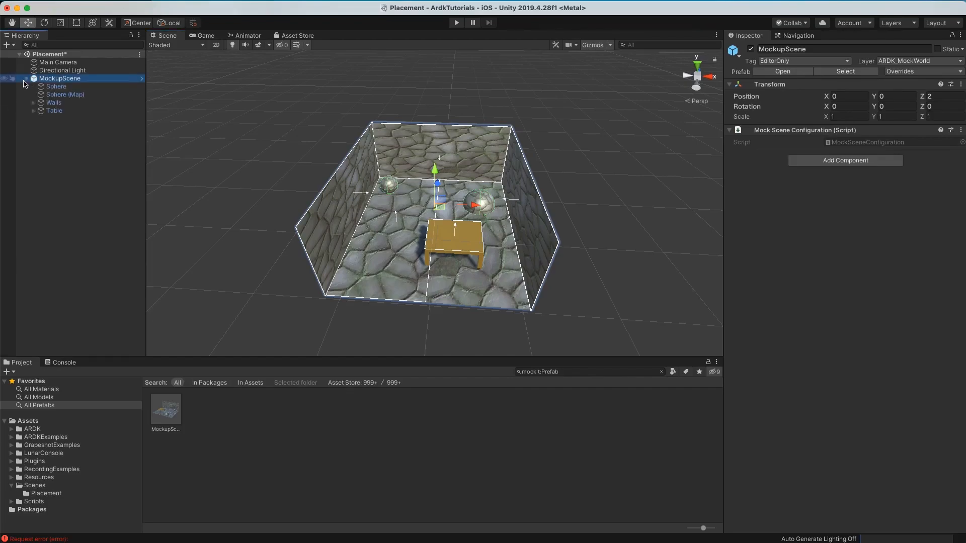
click(61, 84)
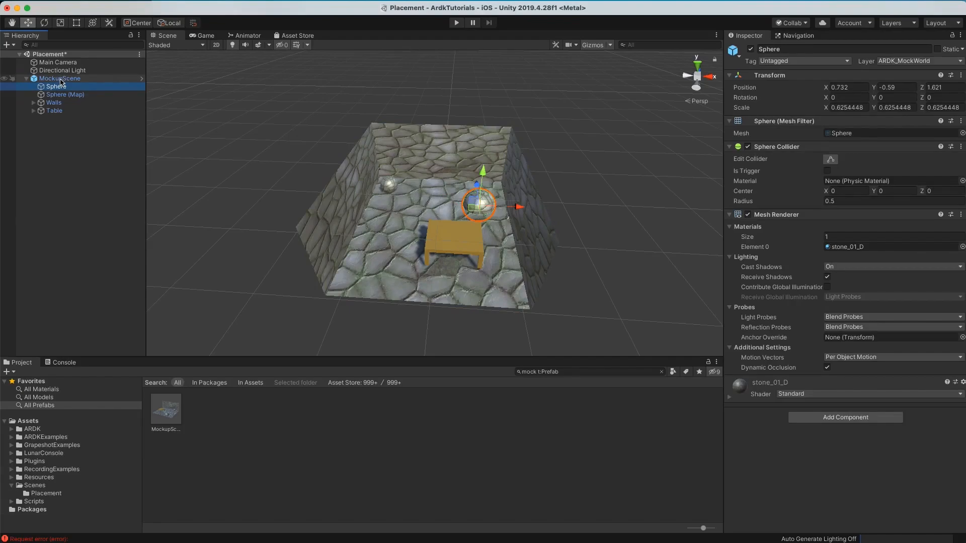
click(61, 79)
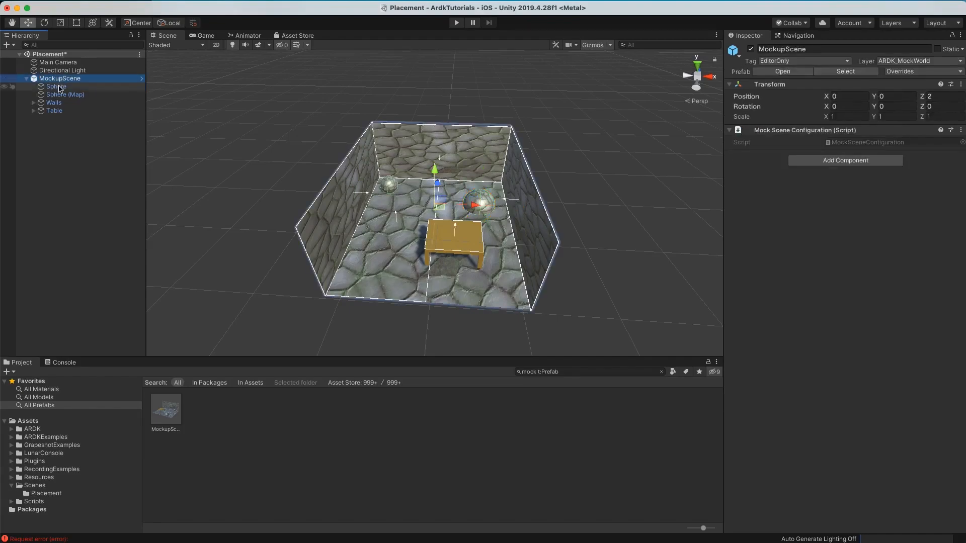
click(946, 62)
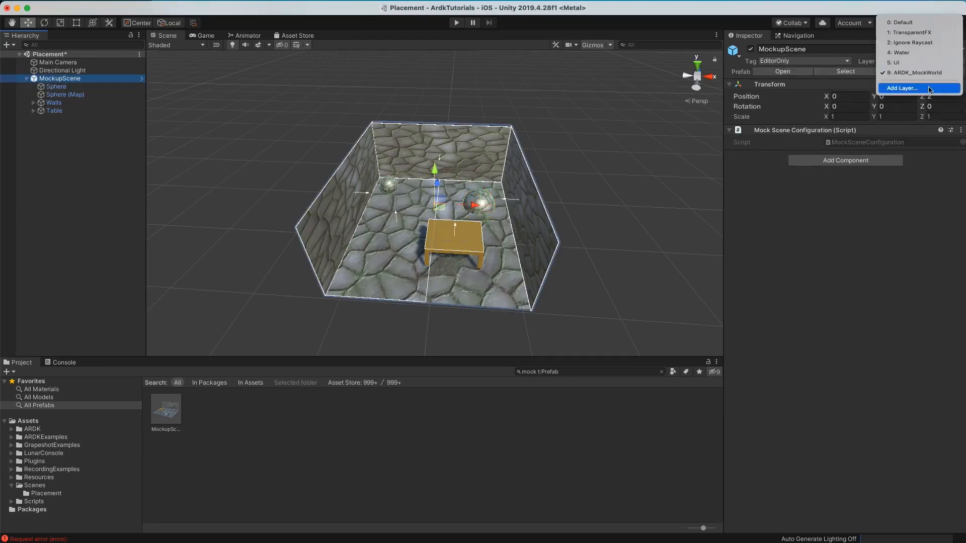
click(903, 88)
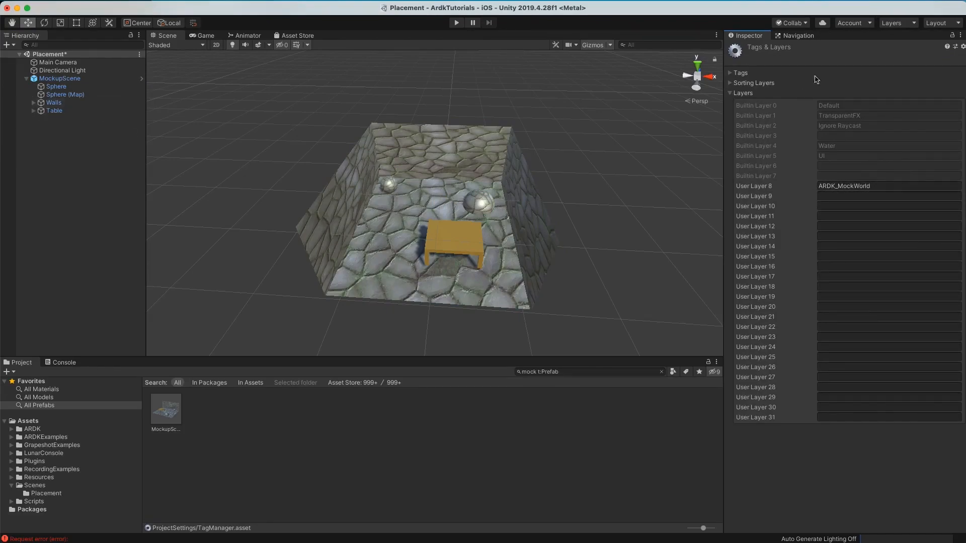
click(59, 79)
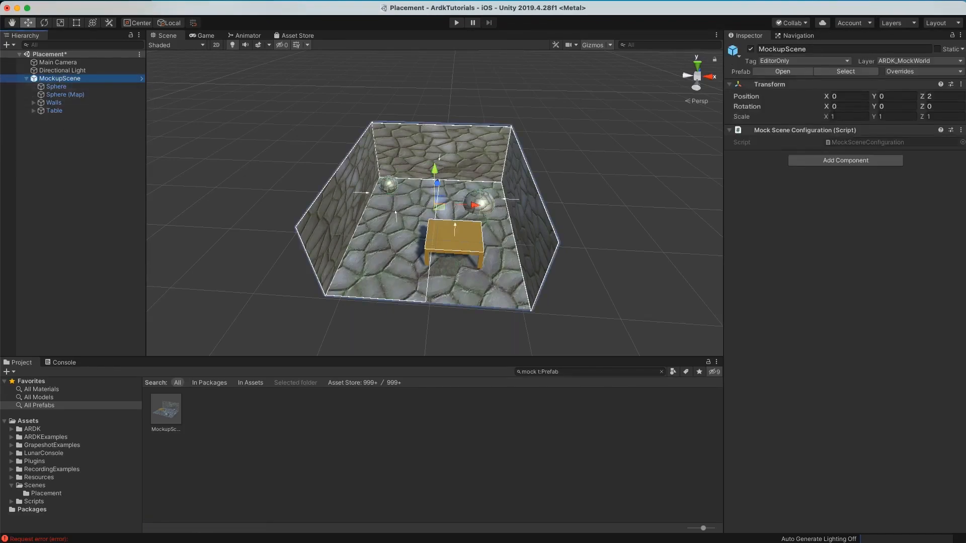
click(917, 62)
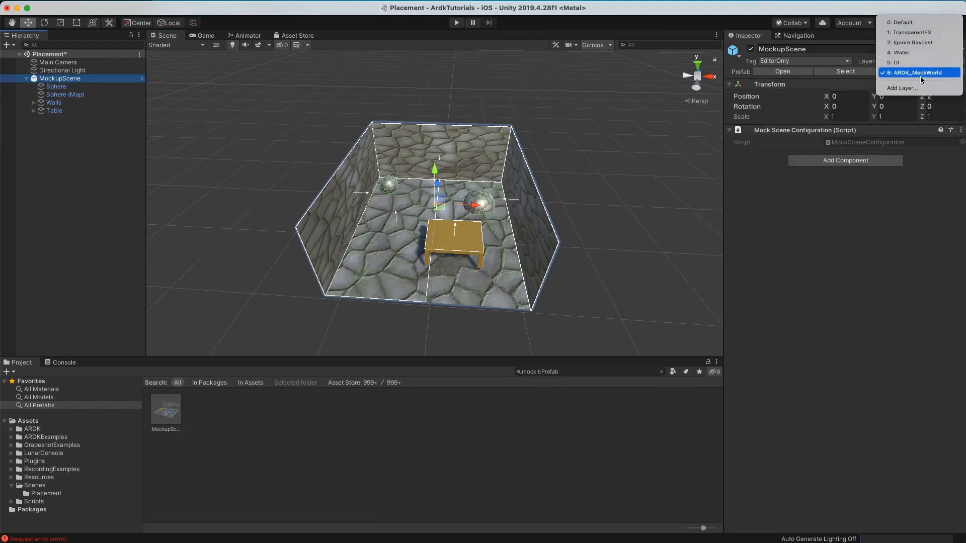
click(922, 77)
click(675, 240)
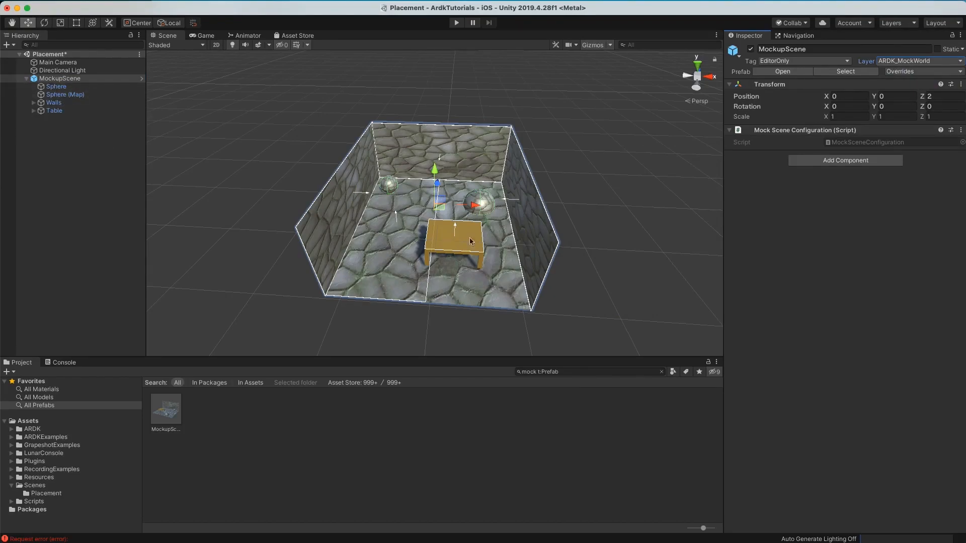
Exclude the ARDK_MockWorld layer from Main Camera's culling mask and clear the selection.
click(64, 63)
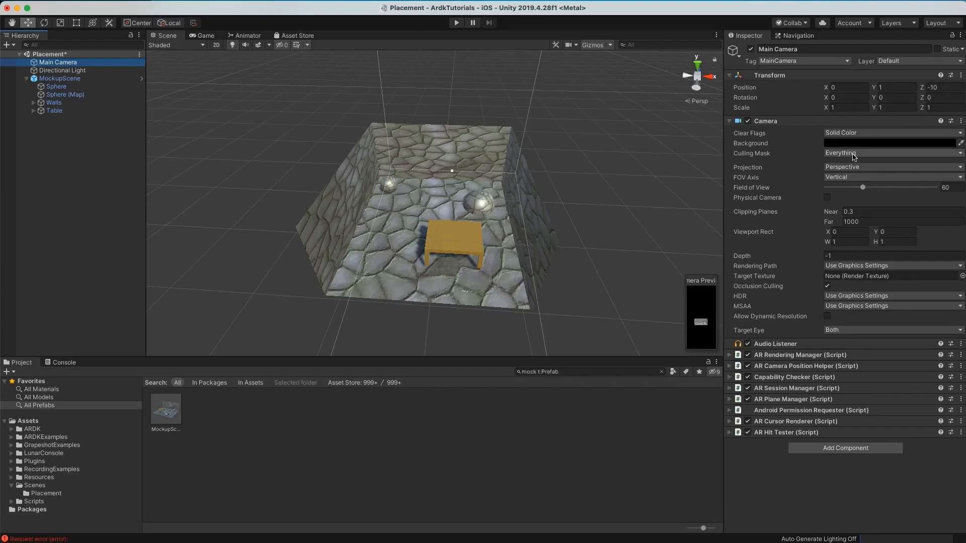
click(933, 158)
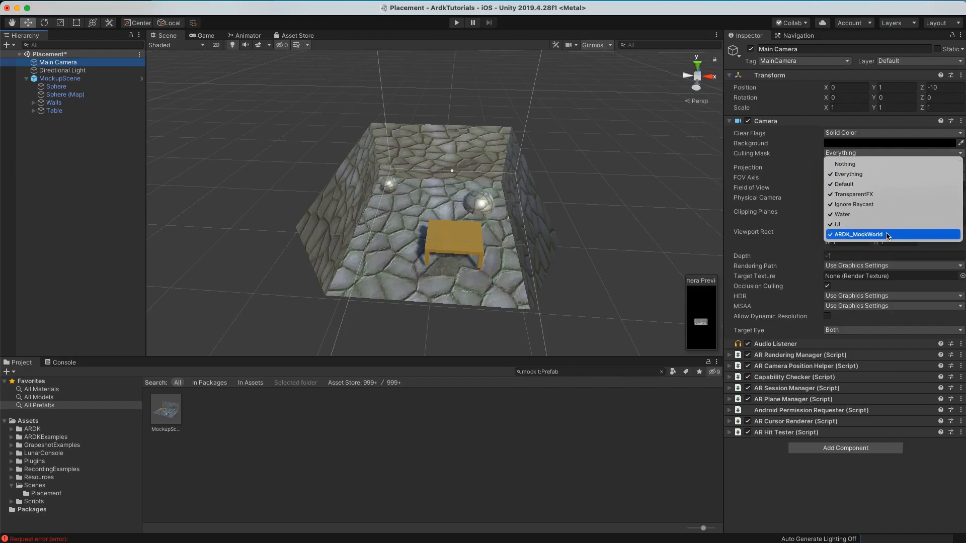
click(856, 233)
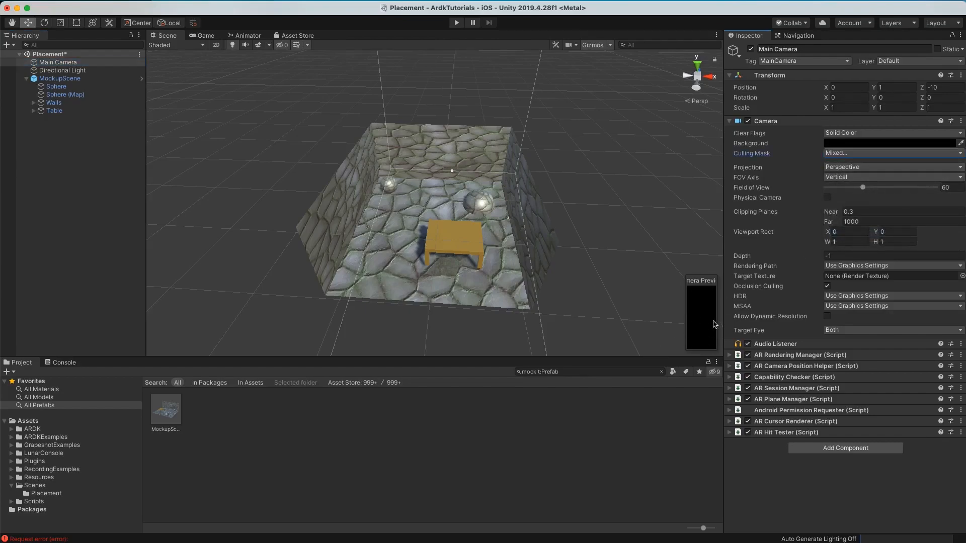
click(64, 158)
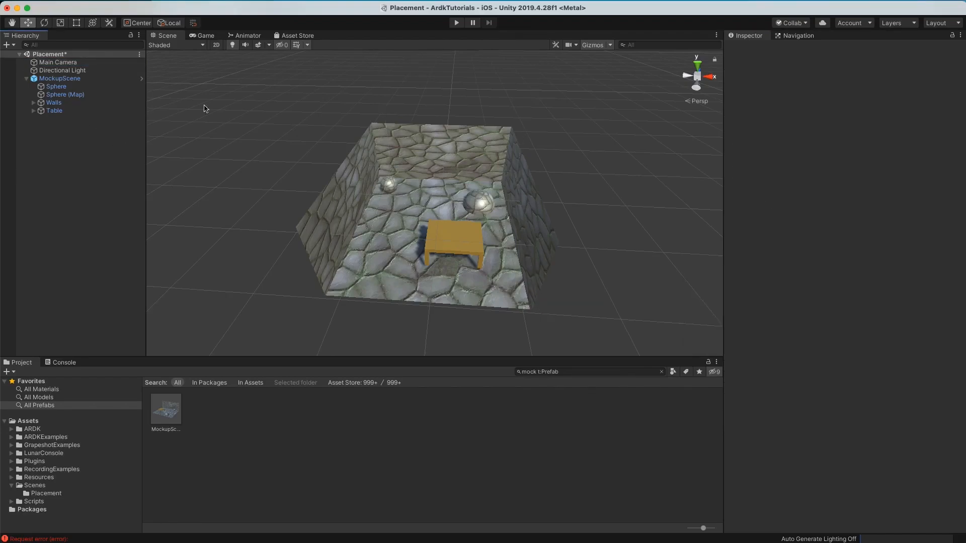
Play-test the scene by looking and moving around the mock room and trying a placement near the table, and stop the playback.
click(456, 23)
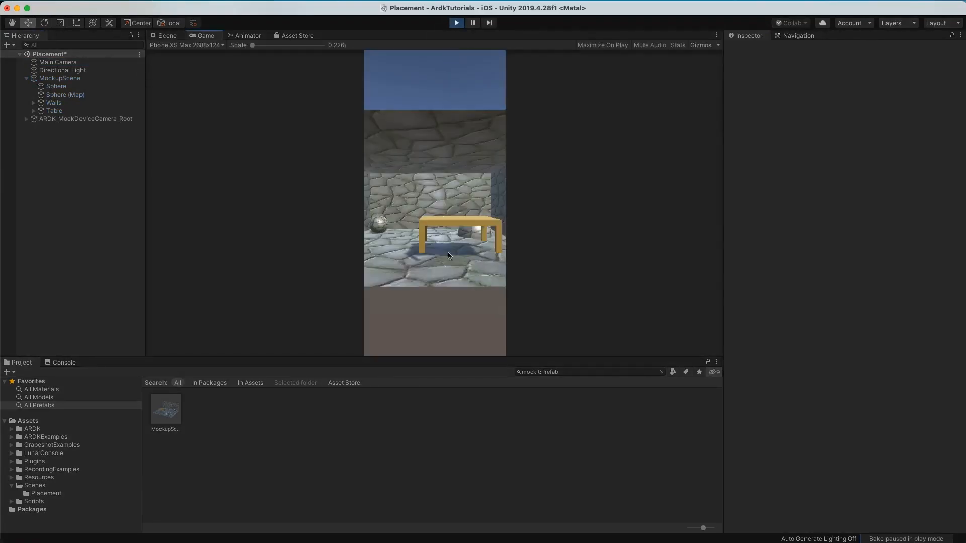
right_drag(449, 256, 438, 282)
click(449, 252)
mouse_move(439, 215)
right_down()
mouse_move(509, 213)
mouse_move(432, 196)
mouse_move(436, 221)
mouse_move(425, 217)
right_up()
key(s)
key(w)
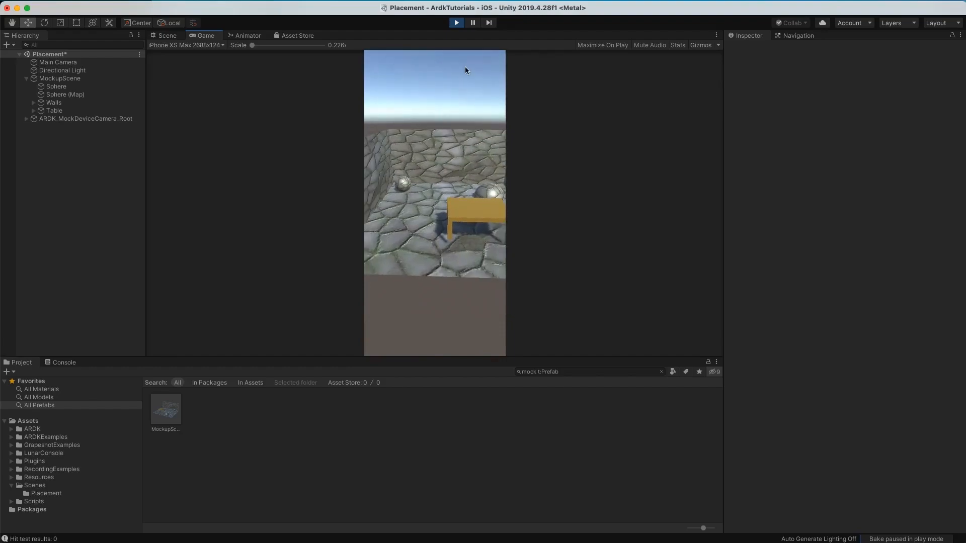
click(456, 23)
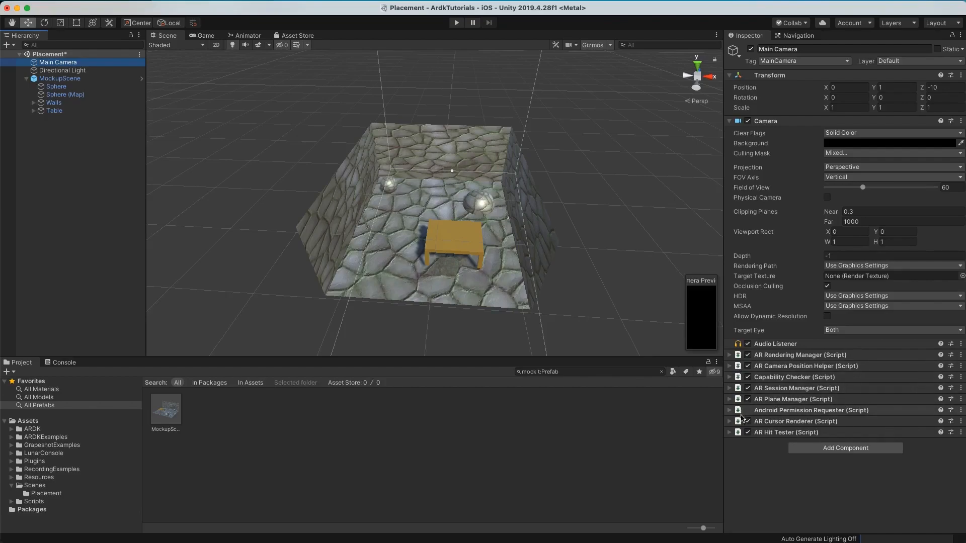
Set the AR Plane Manager's detected plane types to Everything on Main Camera and collapse the component.
click(731, 400)
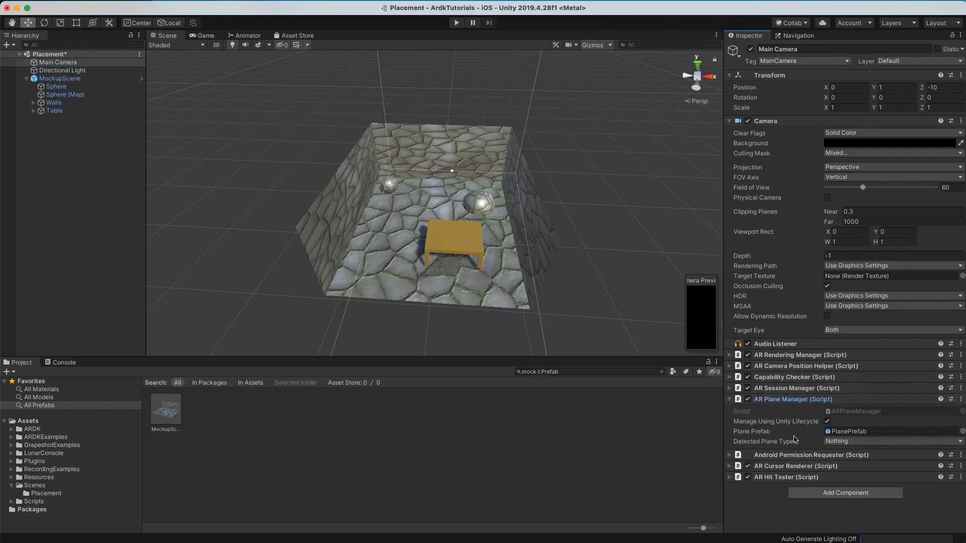
click(948, 445)
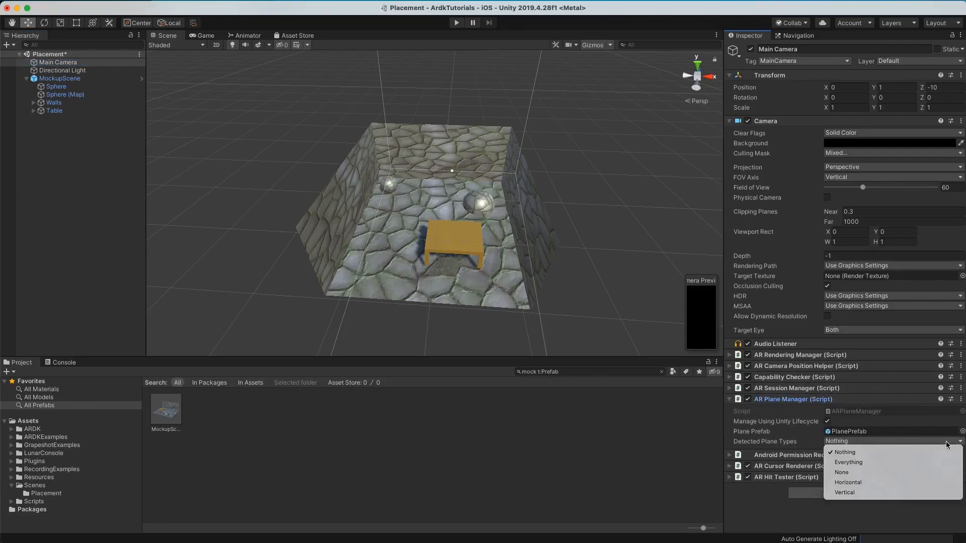
click(908, 463)
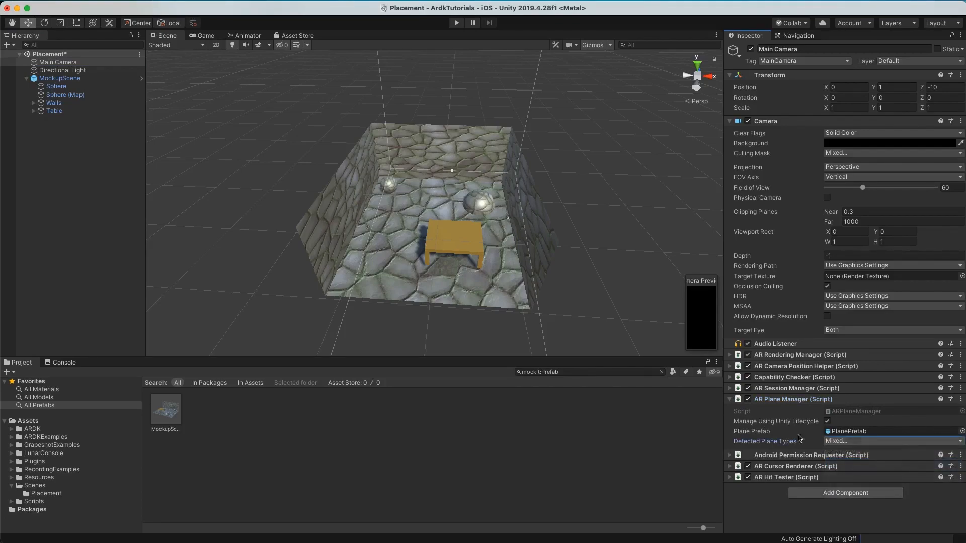
click(730, 400)
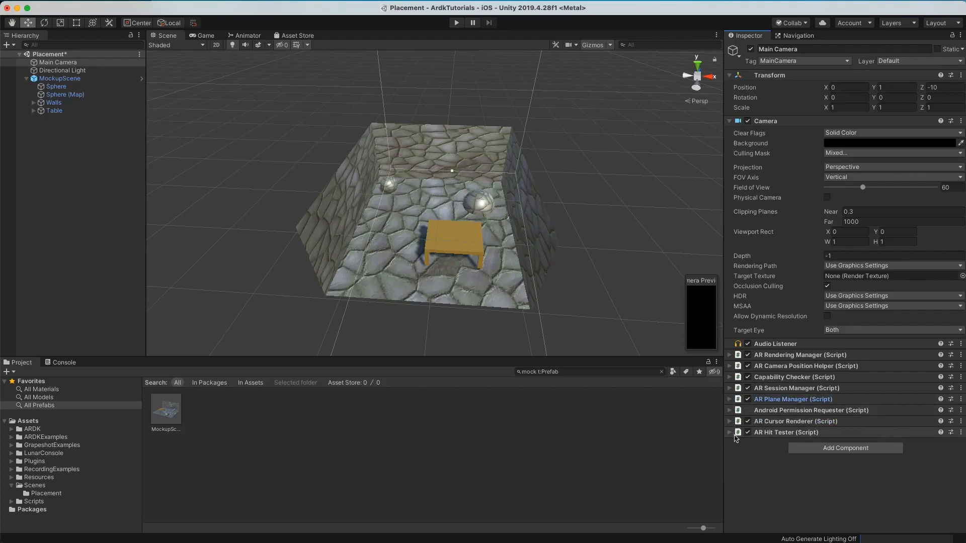
Review the AR Cursor Renderer and AR Hit Tester settings and the cursor object code in the ARCursorRenderer script in Visual Studio Code.
click(730, 423)
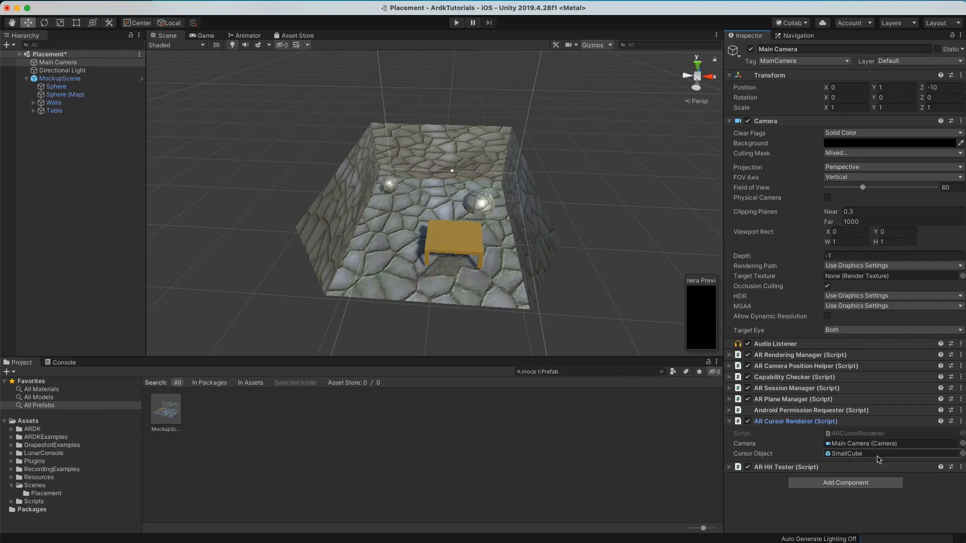
click(731, 468)
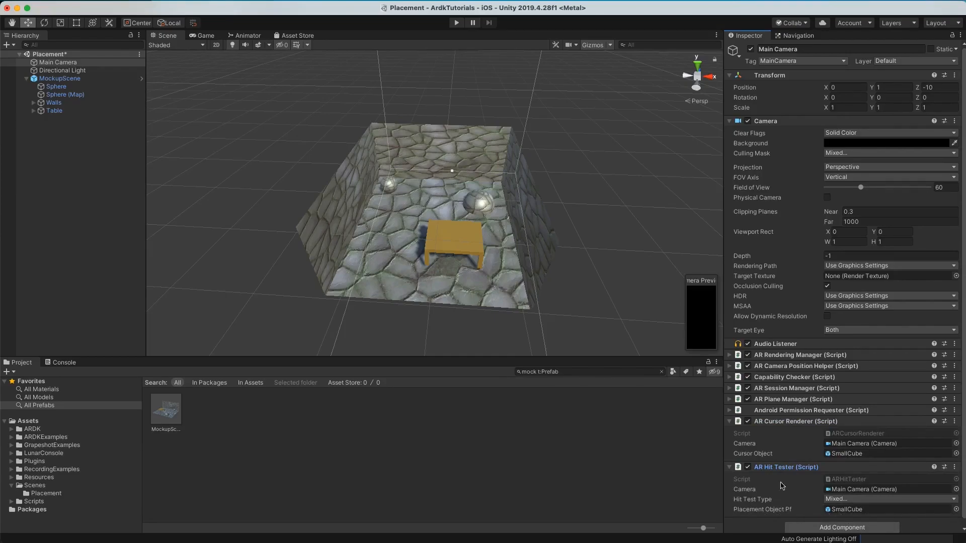
click(729, 467)
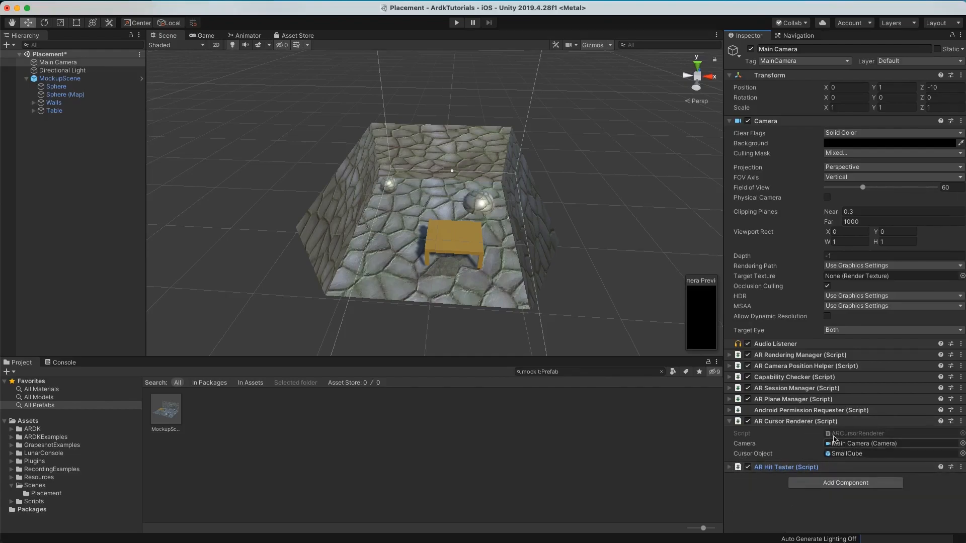
click(863, 435)
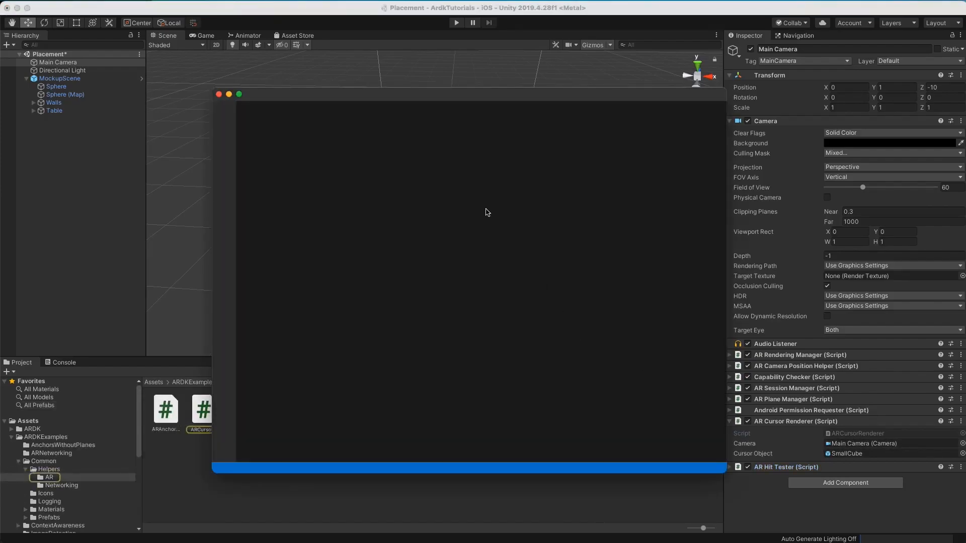
scroll(371, 243, down, 5)
scroll(370, 243, down, 3)
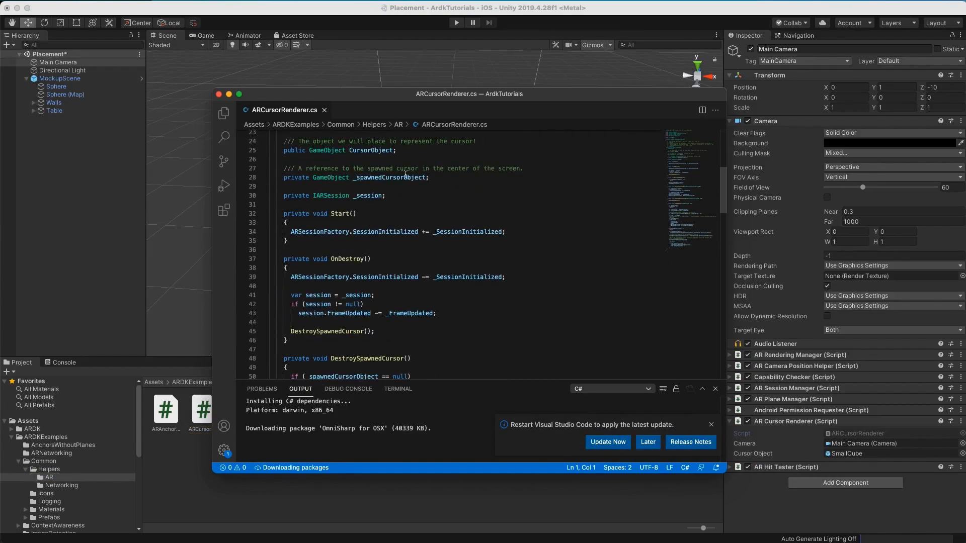
click(219, 94)
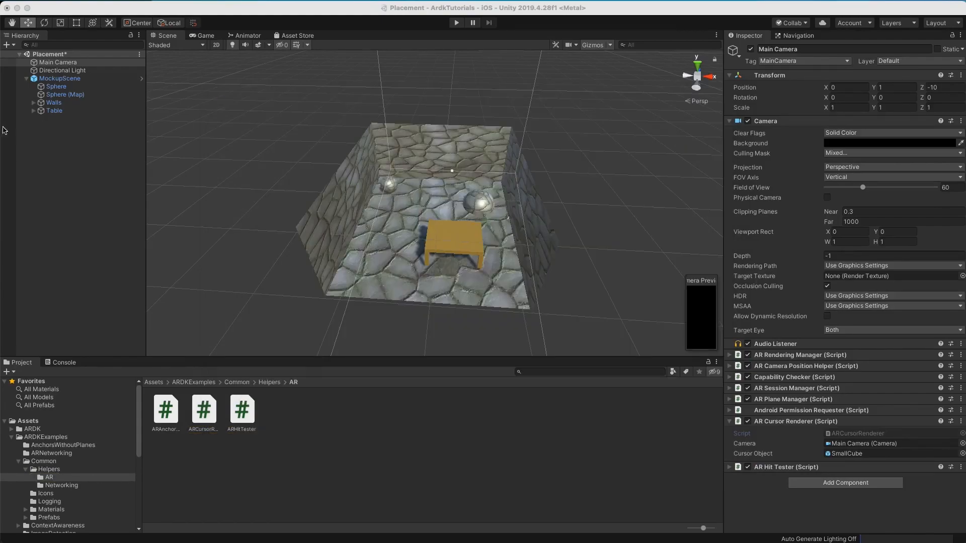
Add a 3D cube as a top-level object in the Placement scene.
right_click(59, 133)
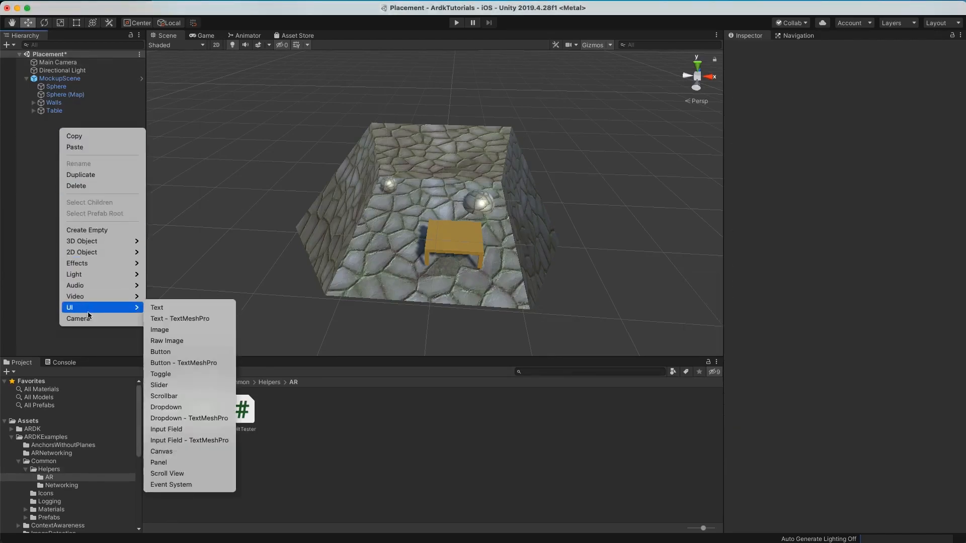
mouse_move(107, 243)
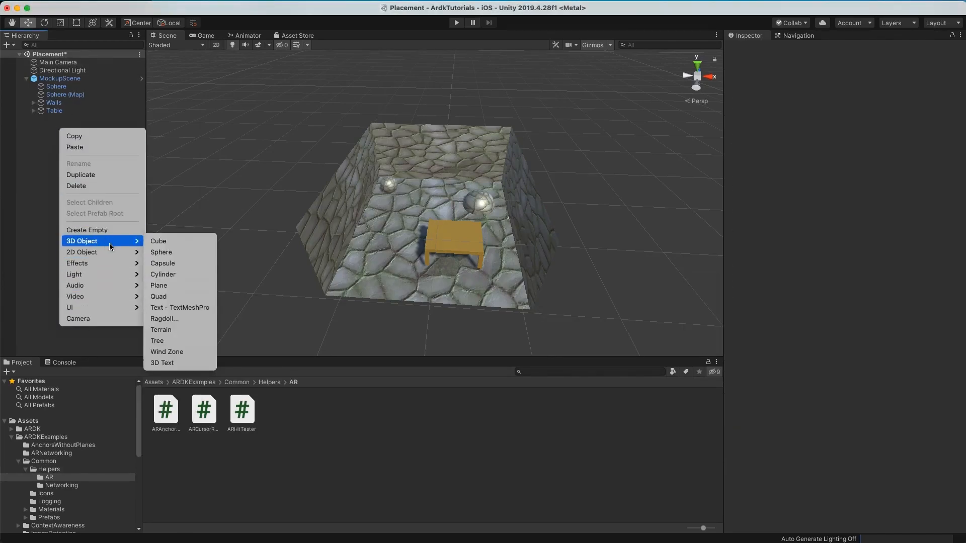
click(166, 244)
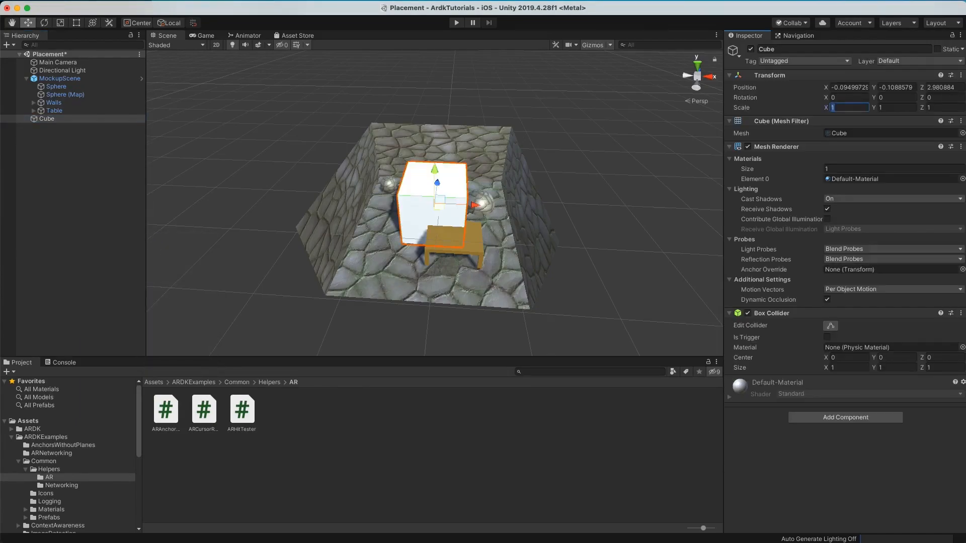
Set the cube's scale to 0.1 on the X, Y and Z axes.
text(.1)
click(898, 109)
text(.1)
click(944, 108)
text(.1)
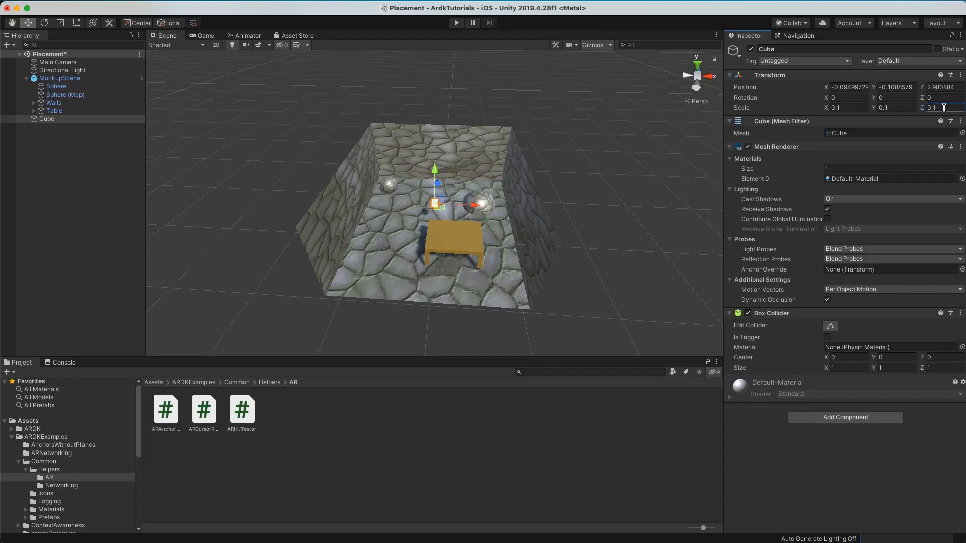
Set the cube's position to 0 on the X, Y and Z axes.
click(860, 86)
text(0)
click(896, 87)
text(0)
click(934, 87)
text(0)
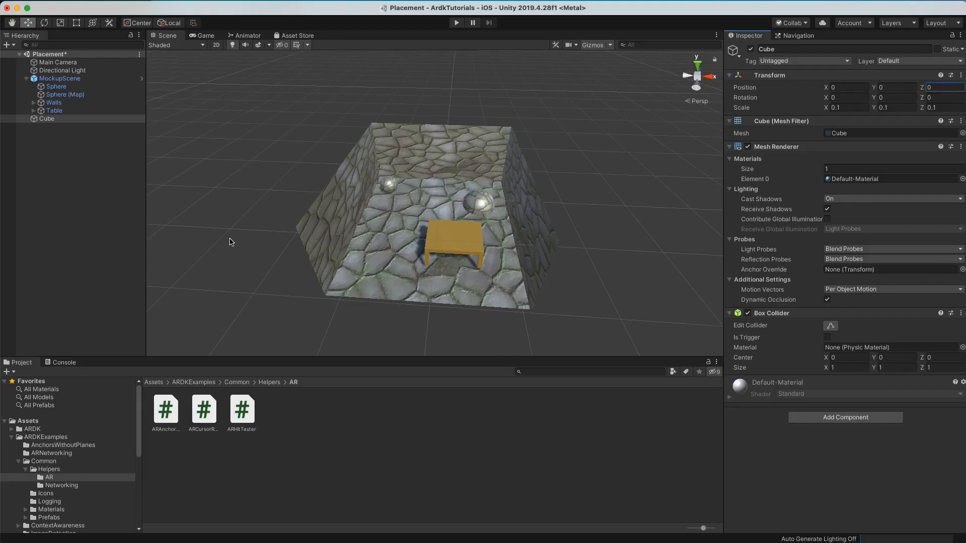
Rename the cube object as Cursor.
click(47, 120)
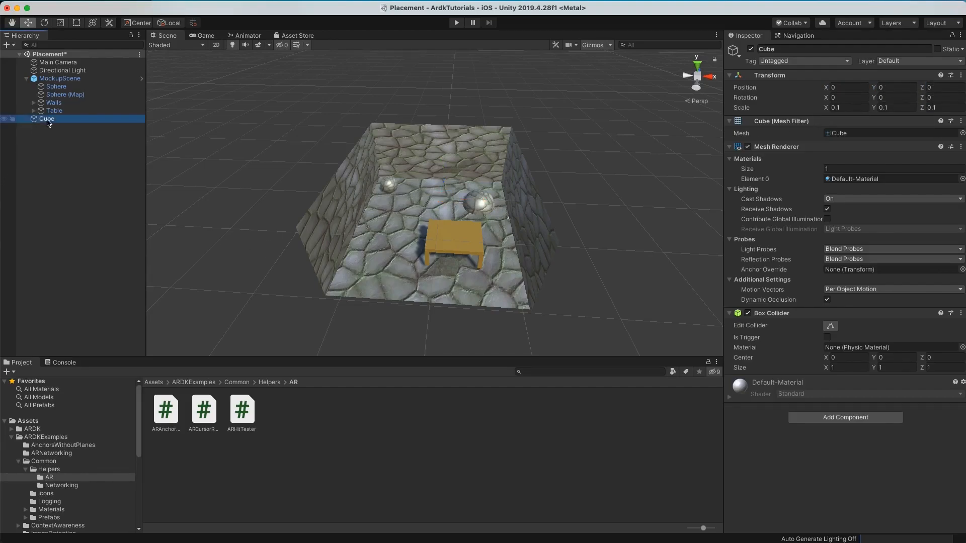
key(Return)
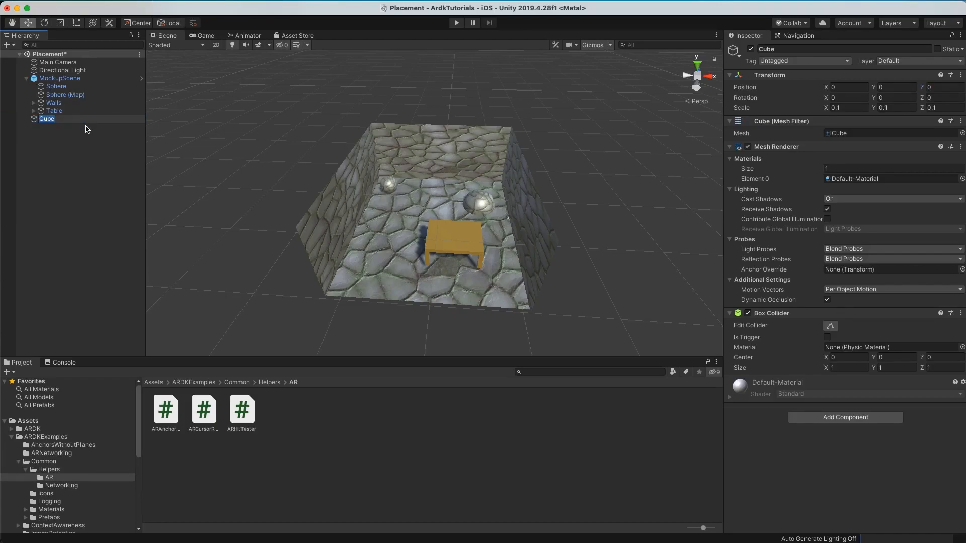
text(Cu)
key(Return)
Assign the scene's Cursor object as the Cursor Object of the AR Cursor Renderer on Main Camera.
click(56, 61)
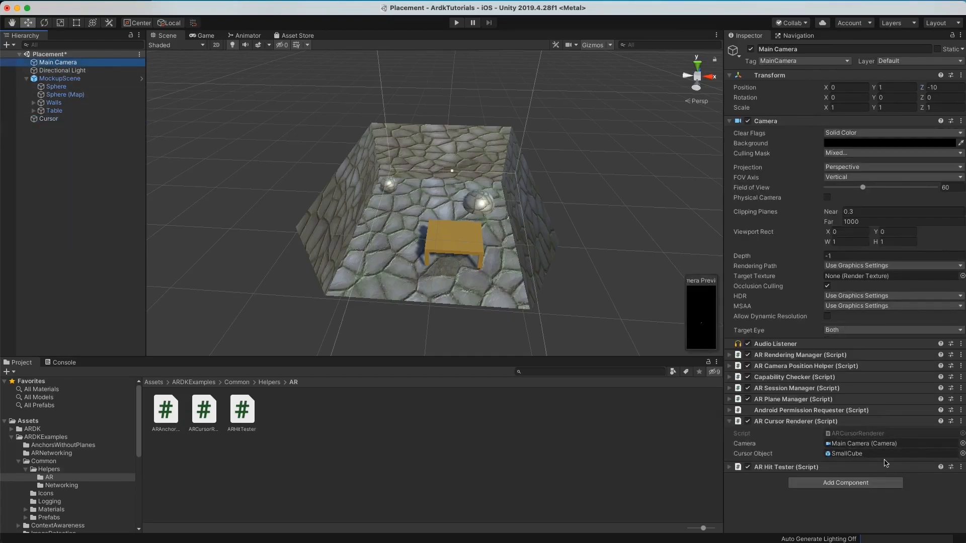
click(963, 454)
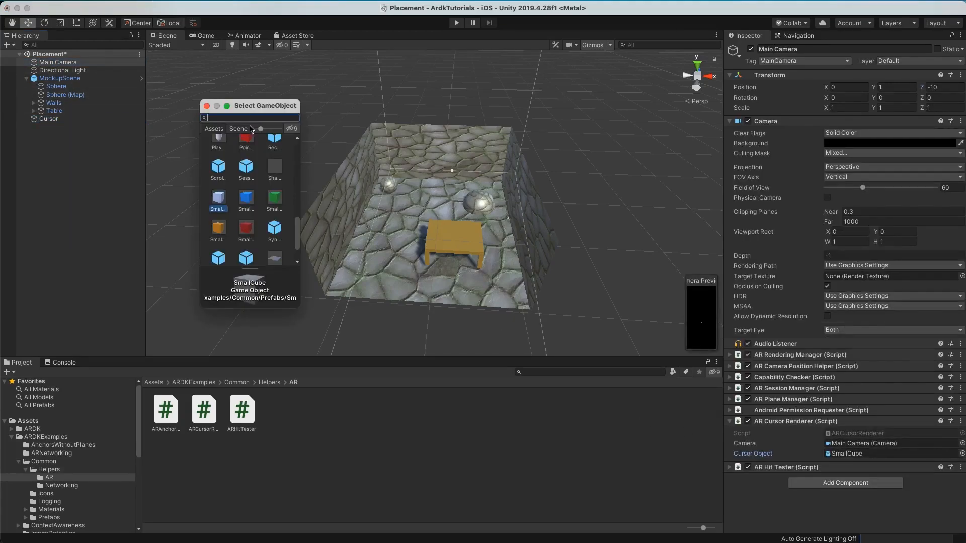
click(240, 130)
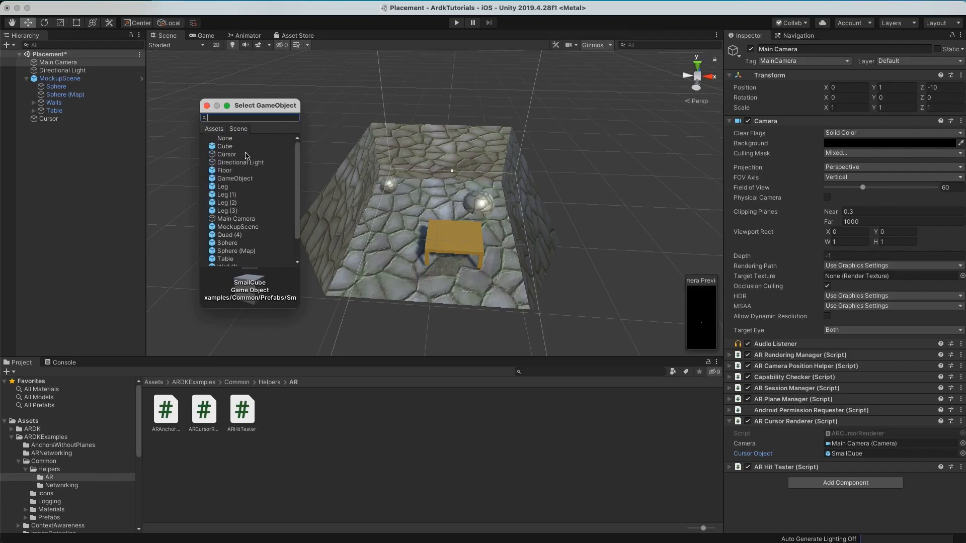
click(235, 156)
double_click(233, 157)
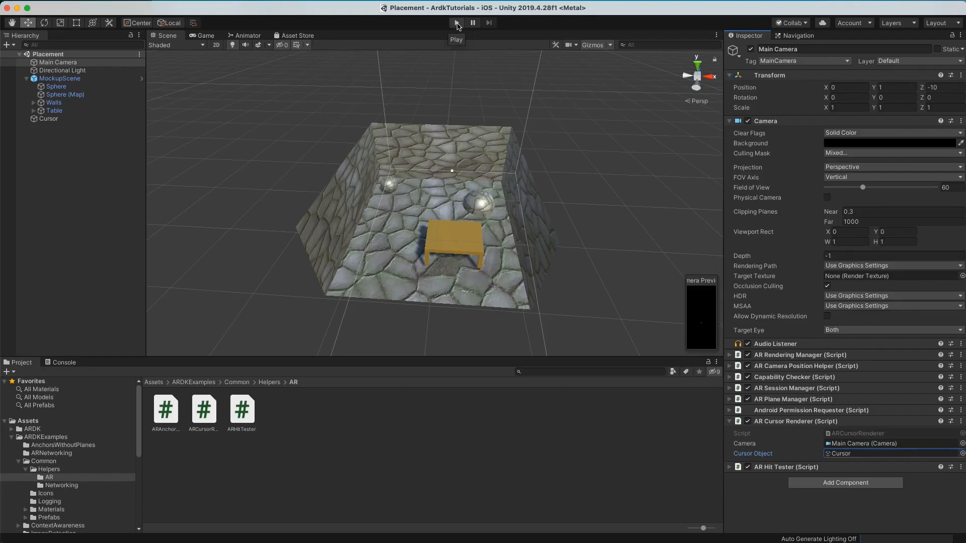
Play-test the scene by moving forward into the mock room and placing six small cubes on the detected floor plane.
click(457, 24)
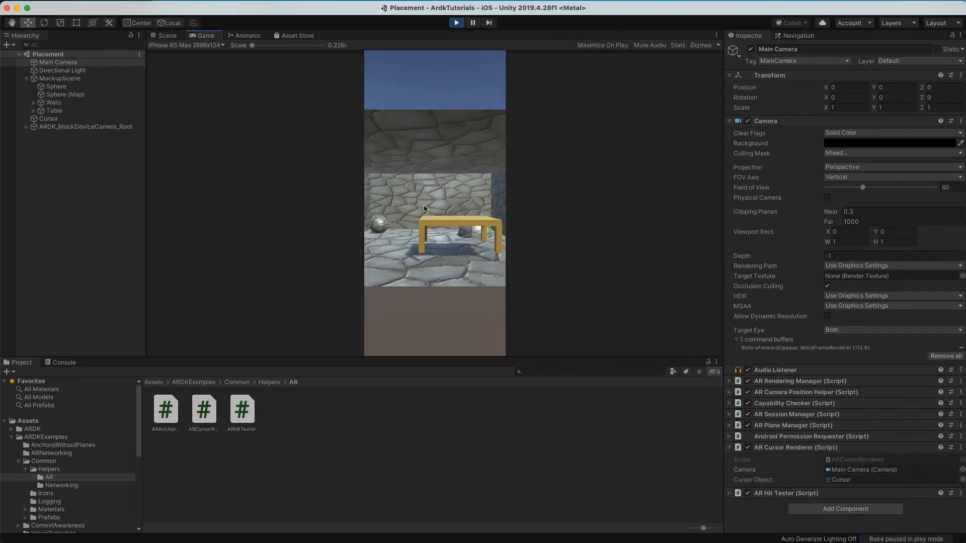
mouse_move(434, 191)
right_down()
mouse_move(412, 172)
mouse_move(386, 181)
mouse_move(382, 174)
mouse_move(366, 220)
right_up()
key(w)
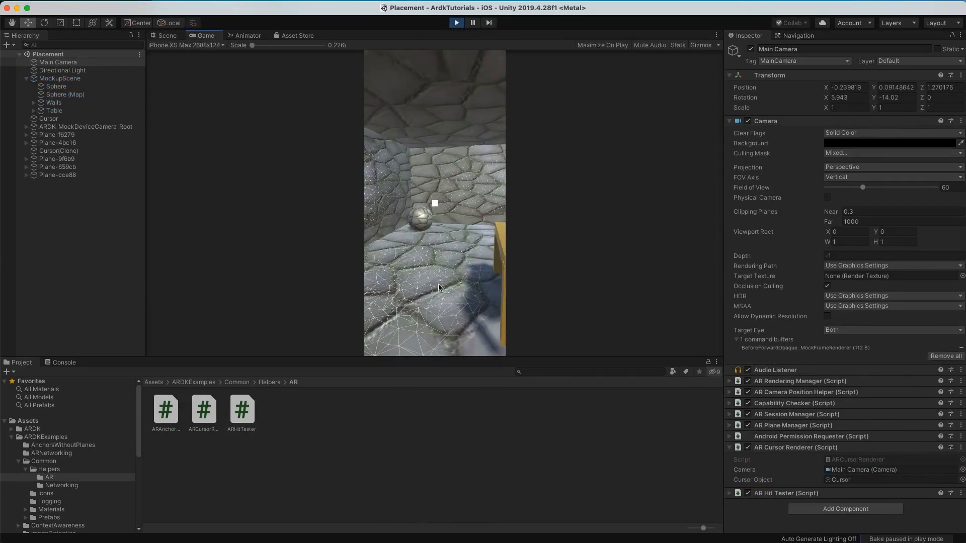
mouse_move(426, 303)
right_down()
mouse_move(436, 323)
mouse_move(470, 316)
mouse_move(428, 313)
mouse_move(439, 268)
mouse_move(427, 271)
right_up()
click(427, 271)
click(420, 236)
click(403, 262)
click(417, 293)
click(455, 261)
click(456, 234)
Turn the view toward the table and place two small cubes on its top.
right_drag(468, 231, 544, 220)
click(499, 225)
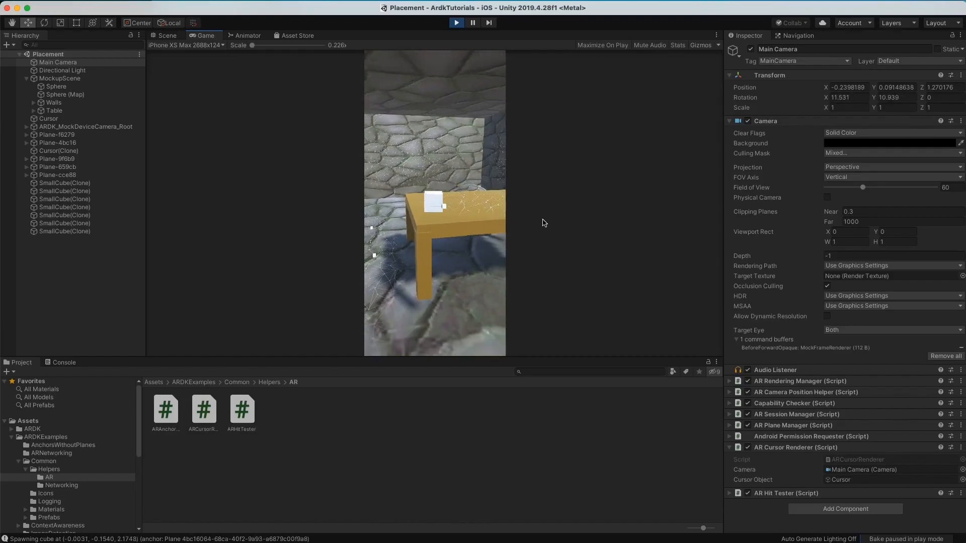
click(491, 202)
Turn the view toward the side wall, place six small cubes on its detected plane, and stop the playback.
mouse_move(492, 201)
right_down()
mouse_move(518, 198)
mouse_move(492, 139)
mouse_move(420, 136)
mouse_move(362, 166)
mouse_move(327, 168)
mouse_move(272, 168)
mouse_move(229, 114)
mouse_move(174, 143)
mouse_move(261, 237)
mouse_move(261, 136)
right_up()
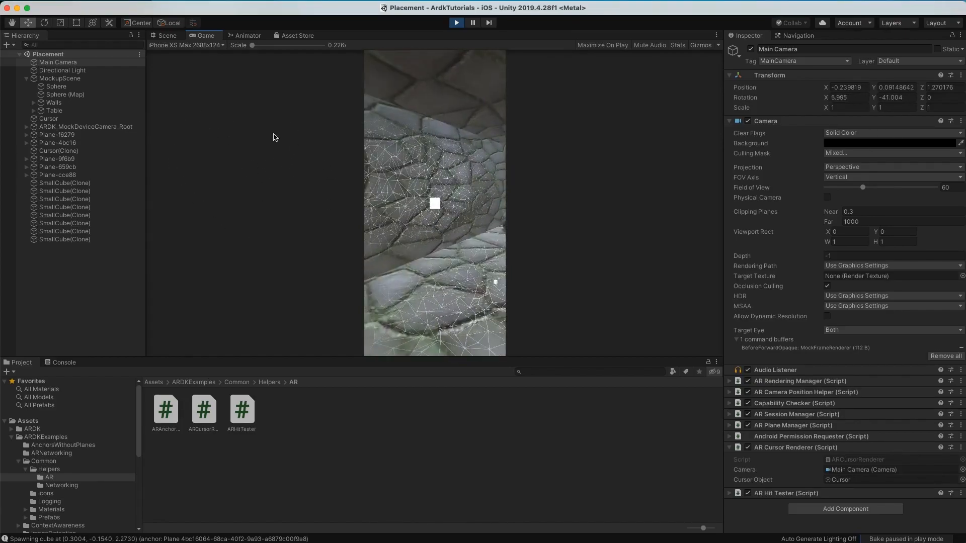
click(419, 168)
click(457, 168)
click(461, 188)
click(460, 210)
click(397, 214)
click(398, 201)
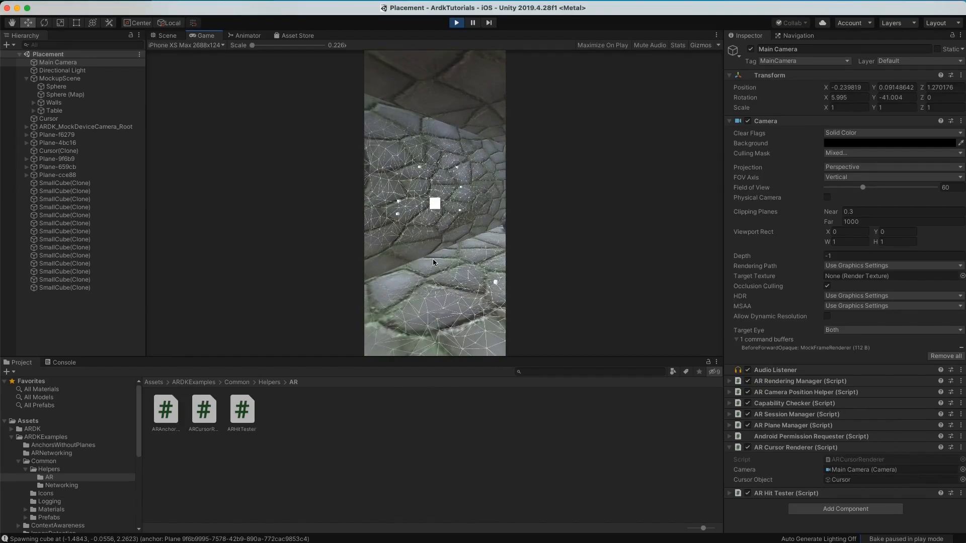
click(457, 23)
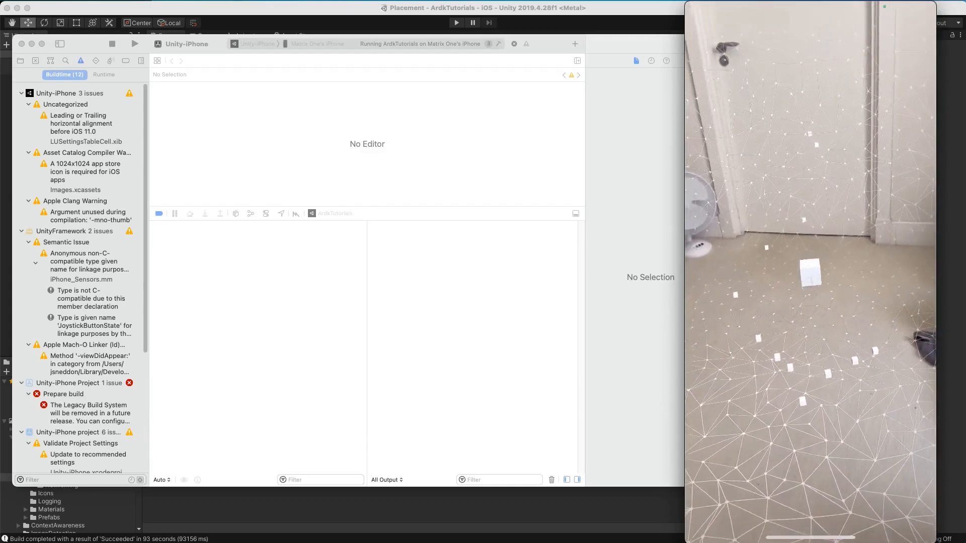
mouse_move(860, 7)
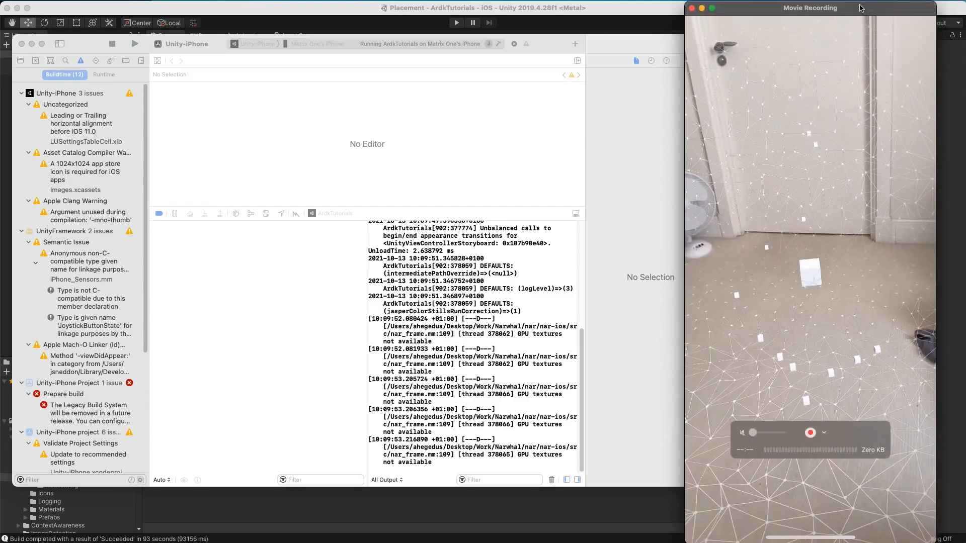